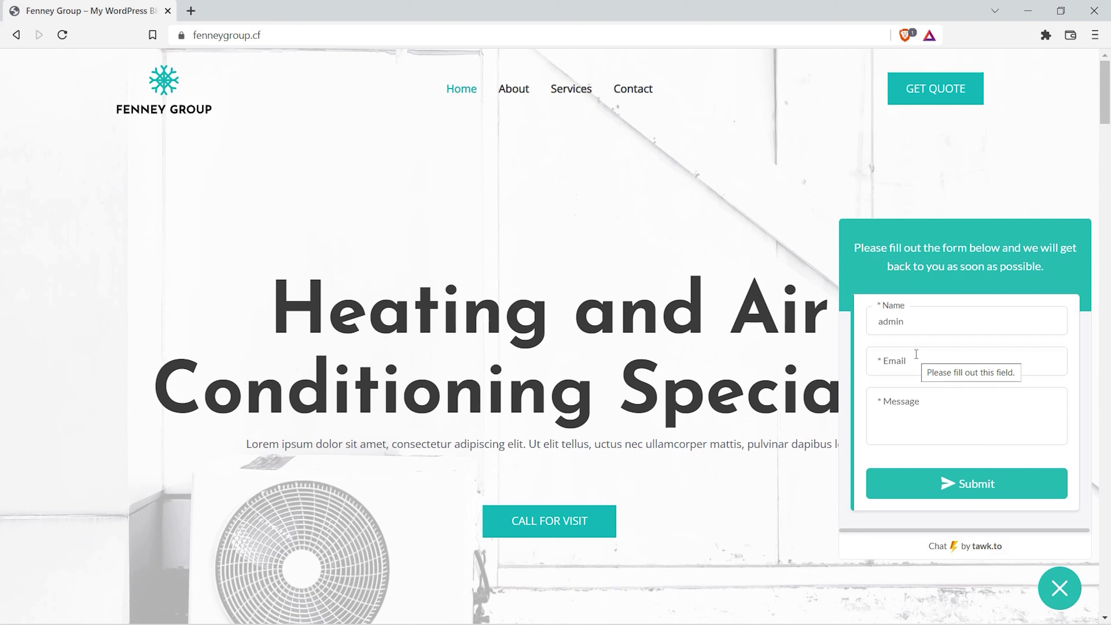
{"action": "left_click", "coordinate": [1061, 587]}
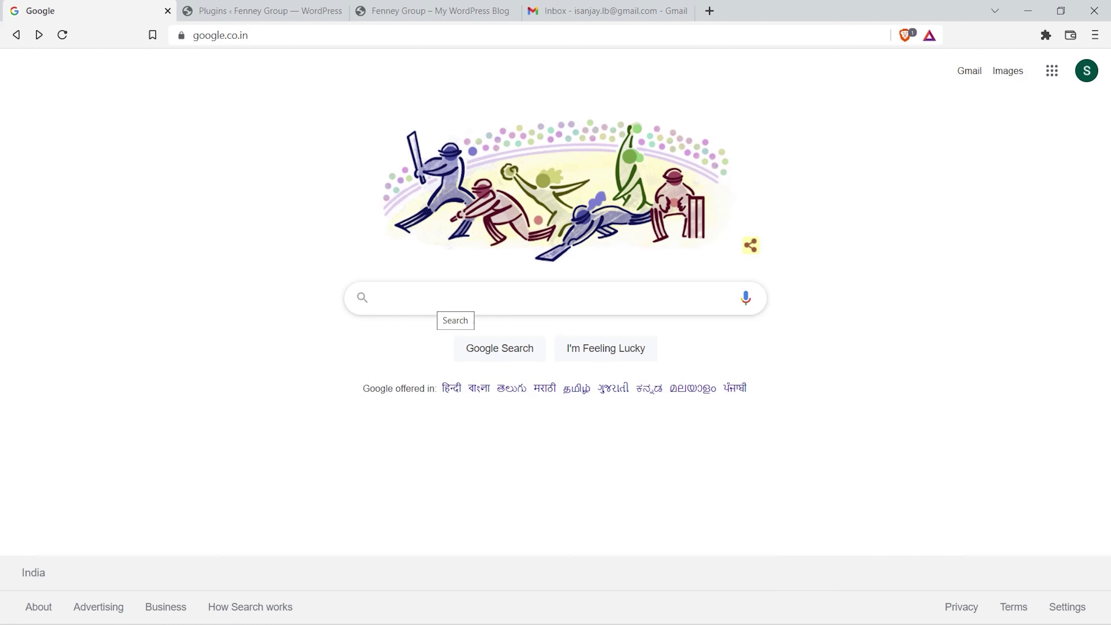
Search Google for "tawk to" and open the official tawk.to website.
{"action": "left_click", "coordinate": [432, 302]}
{"action": "type", "text": "taw"}
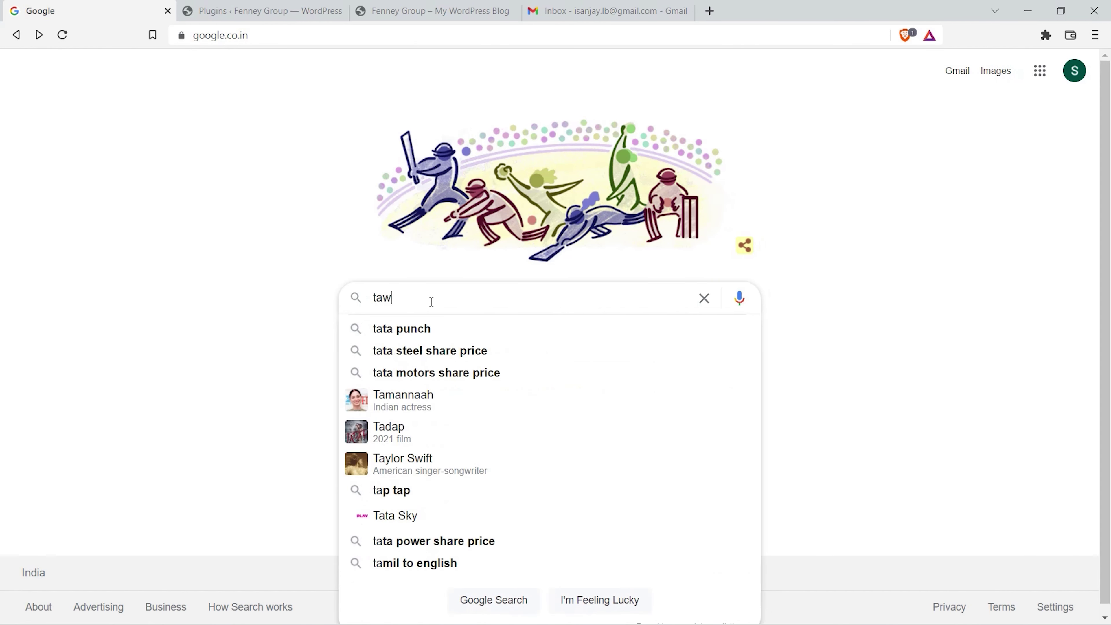
{"action": "type", "text": "k to"}
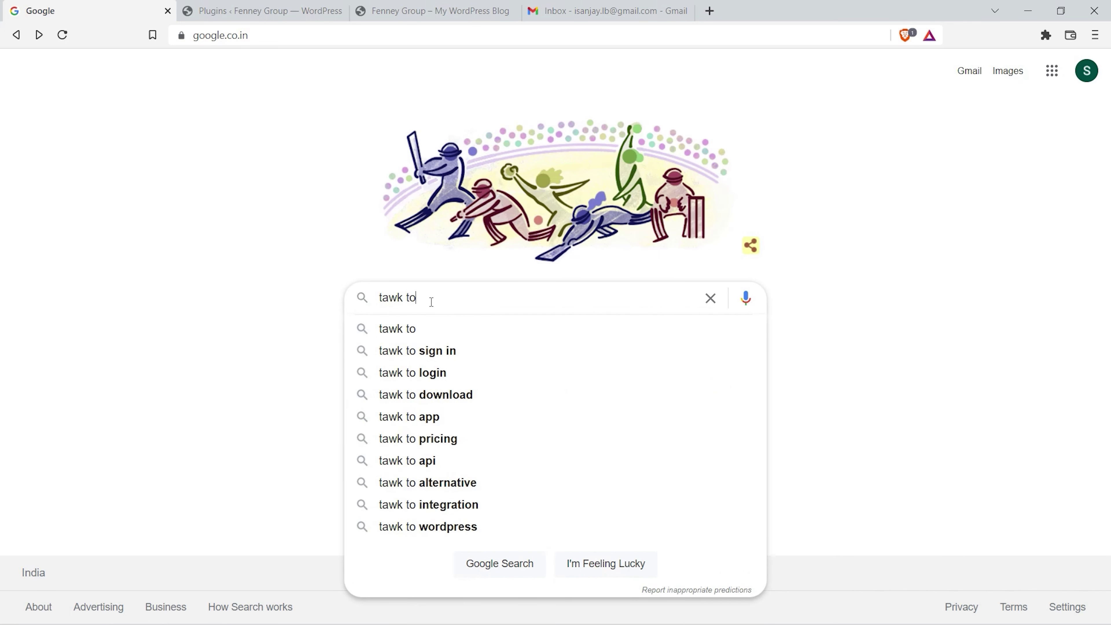
{"action": "key", "text": "Return"}
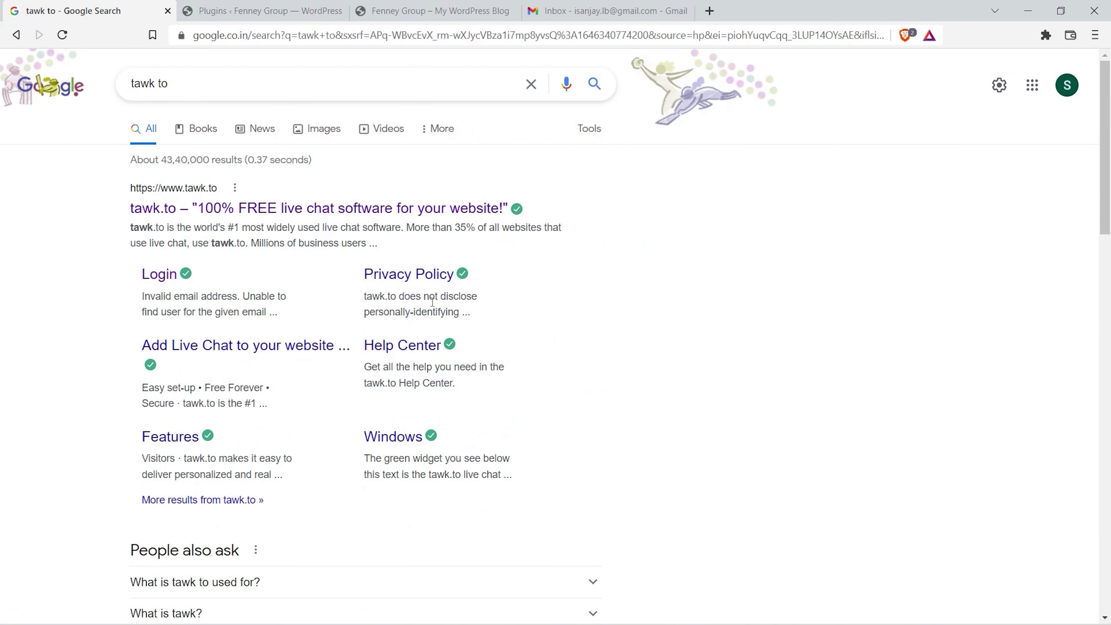
{"action": "left_click", "coordinate": [227, 218]}
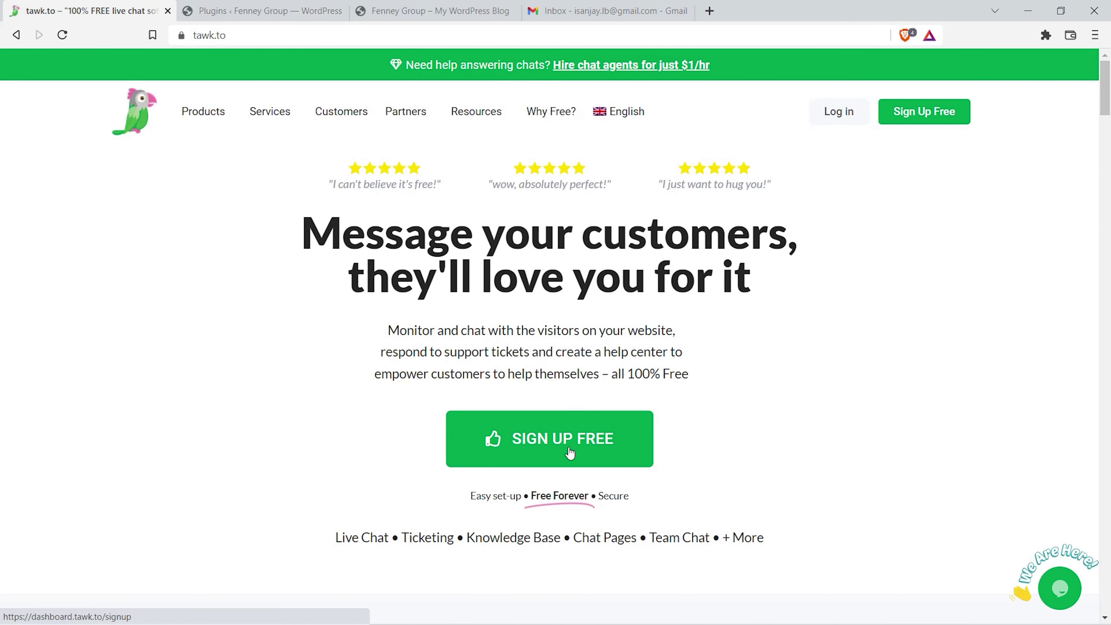
Sign up for a free tawk.to account with the user's first name, e-mail address and an account password.
{"action": "left_click", "coordinate": [559, 446]}
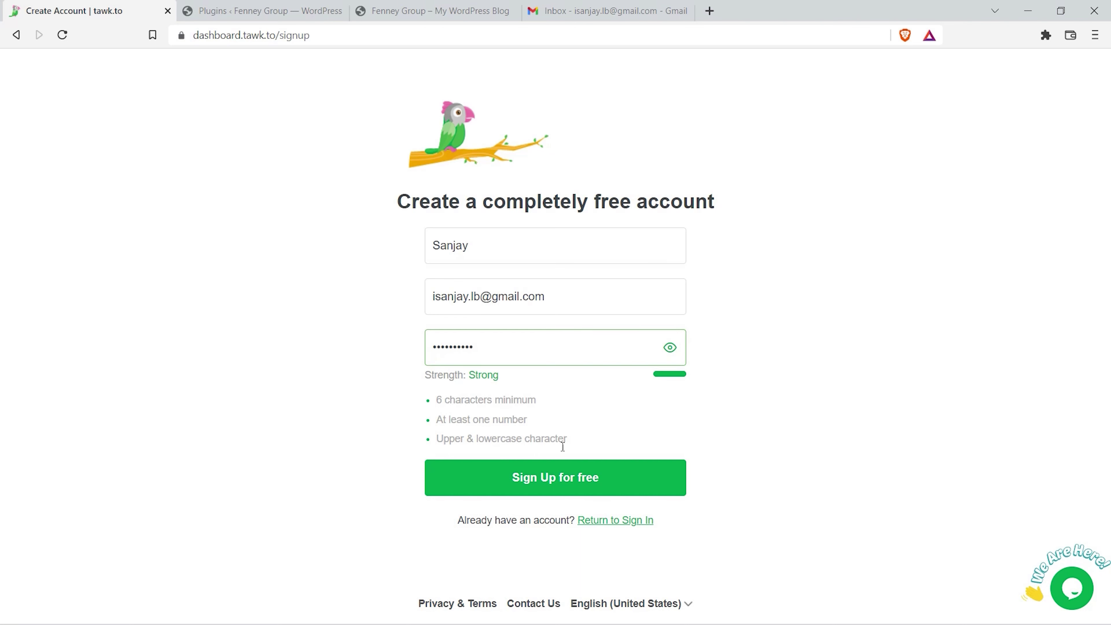
{"action": "left_click", "coordinate": [556, 481]}
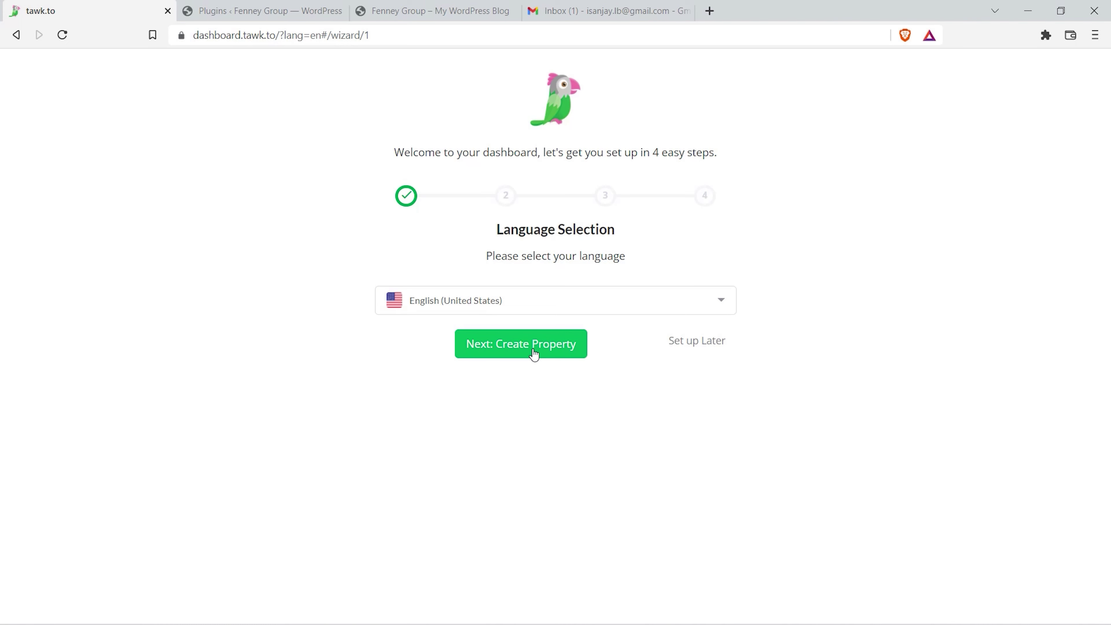
{"action": "left_click", "coordinate": [534, 355]}
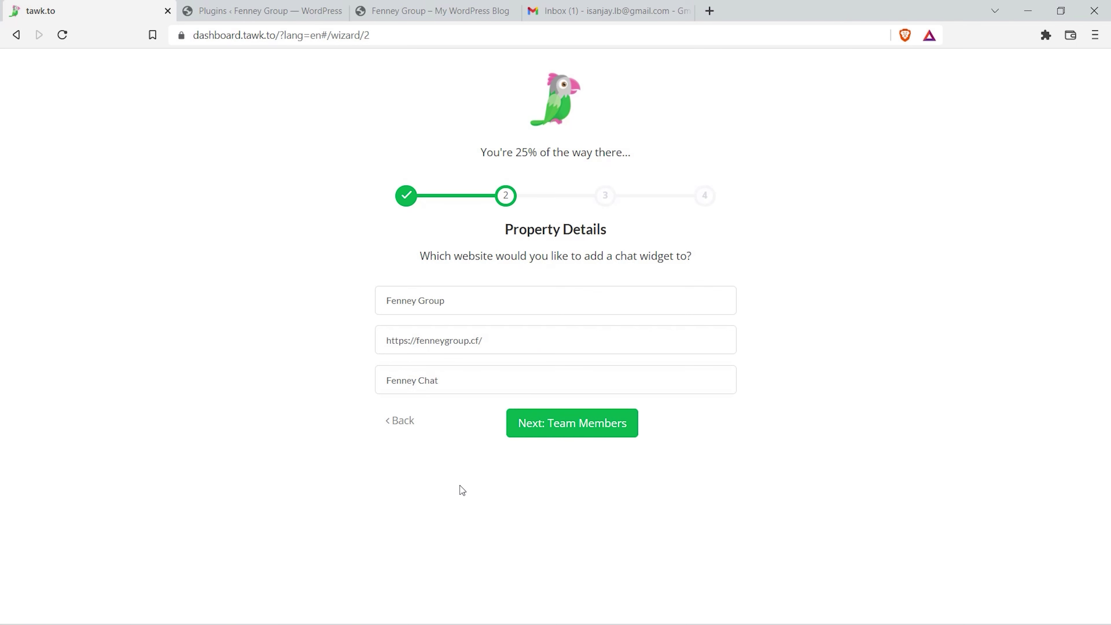
{"action": "left_click", "coordinate": [593, 435]}
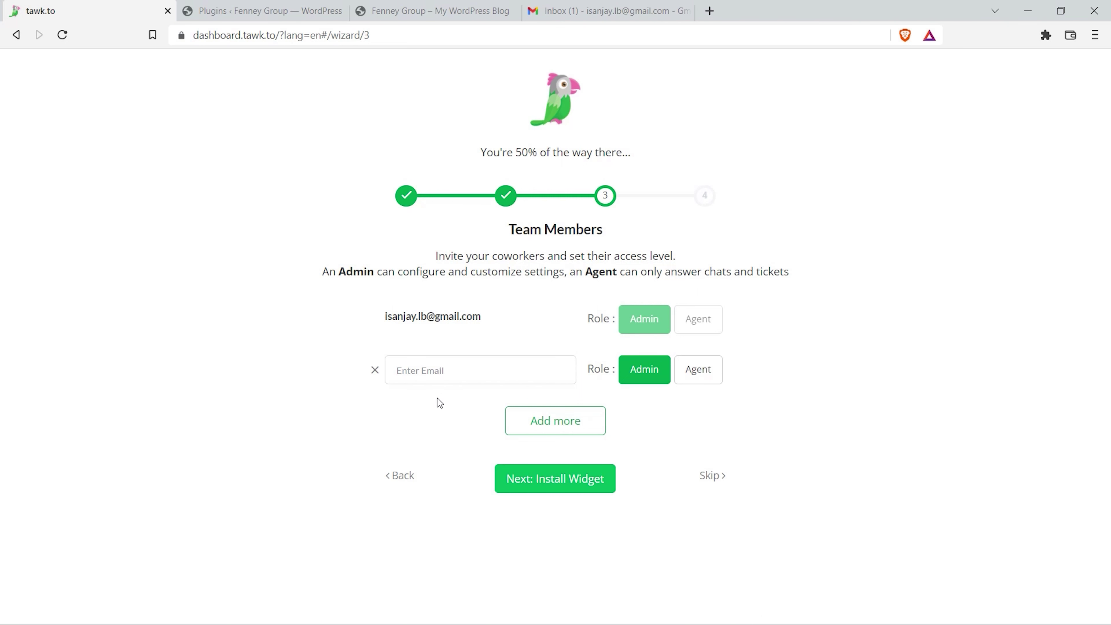
{"action": "left_click", "coordinate": [418, 379]}
{"action": "left_click", "coordinate": [697, 371]}
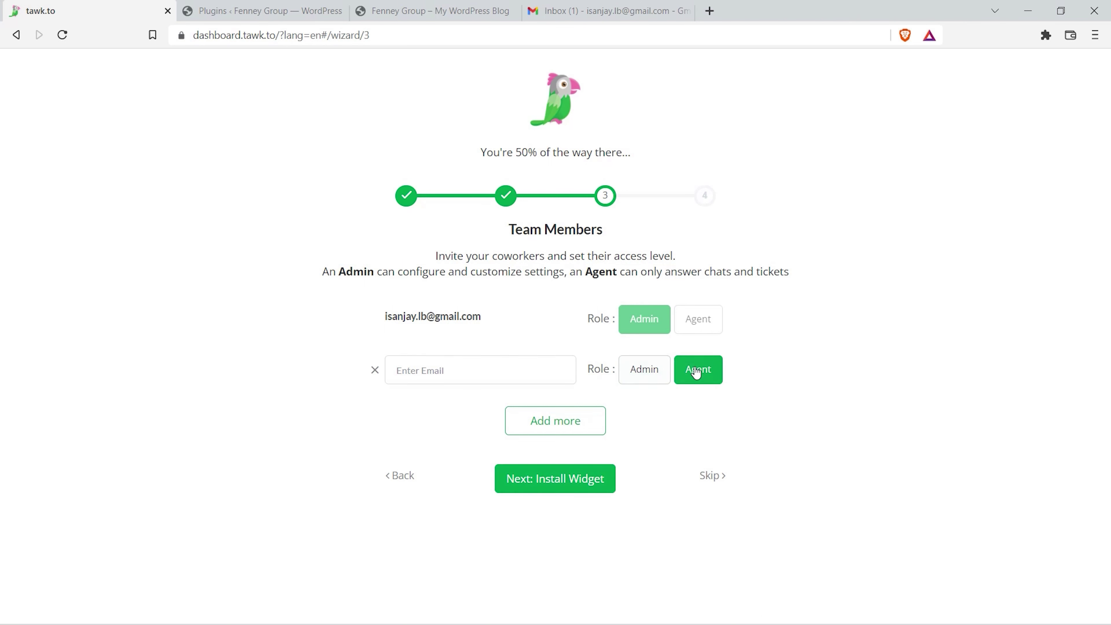
{"action": "left_click", "coordinate": [654, 380]}
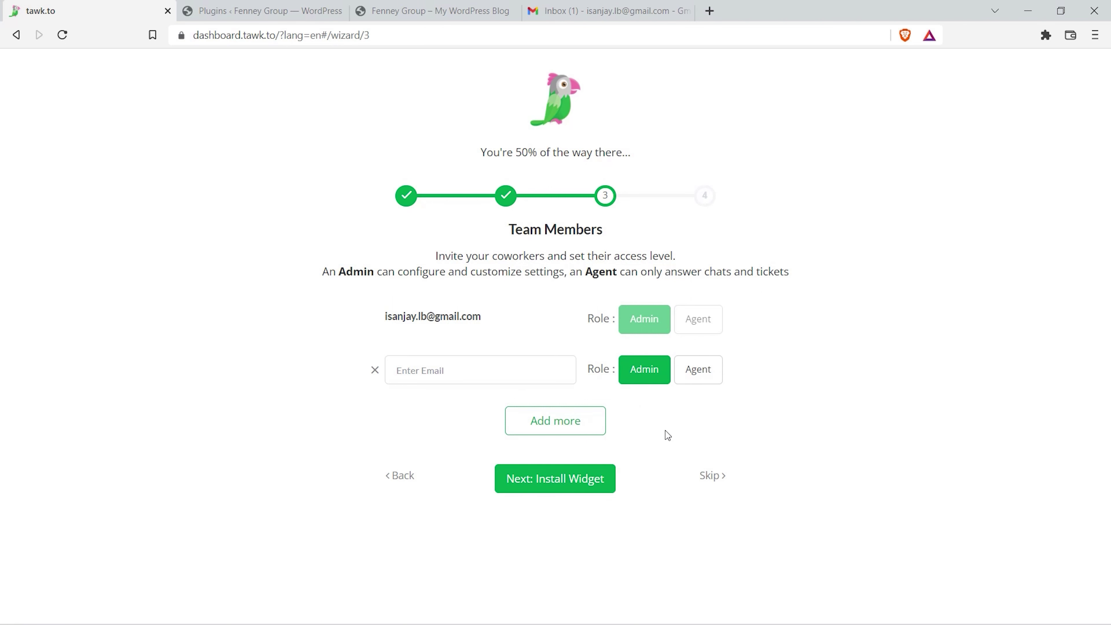
Continue without inviting any coworkers and finish the setup wizard from its widget installation page.
{"action": "left_click", "coordinate": [566, 486]}
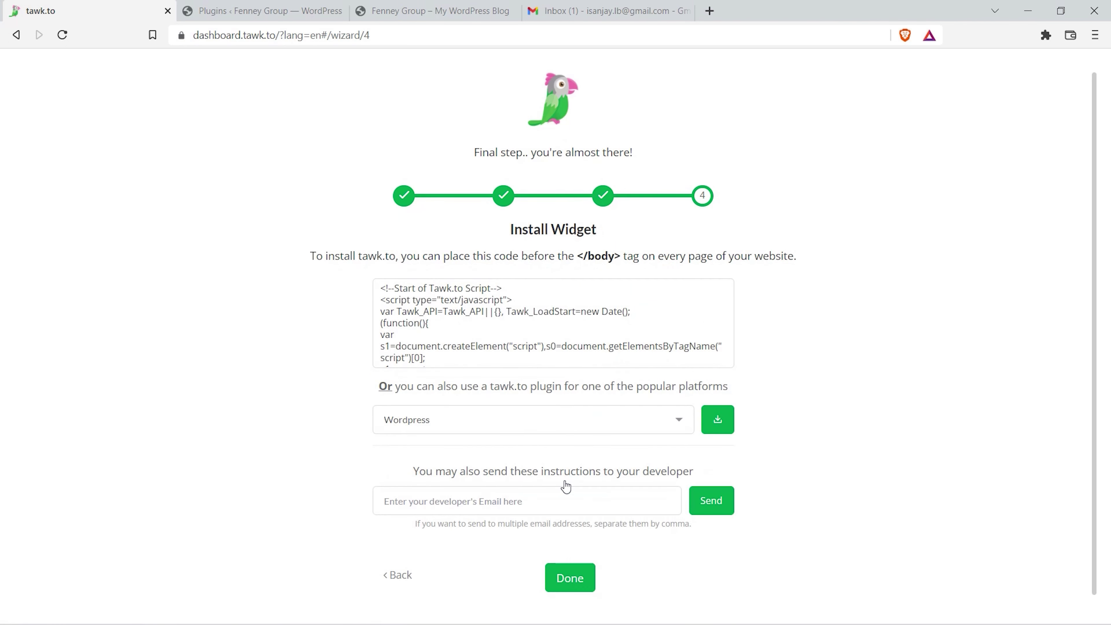
{"action": "scroll", "coordinate": [565, 486], "scroll_direction": "down", "scroll_amount": 1}
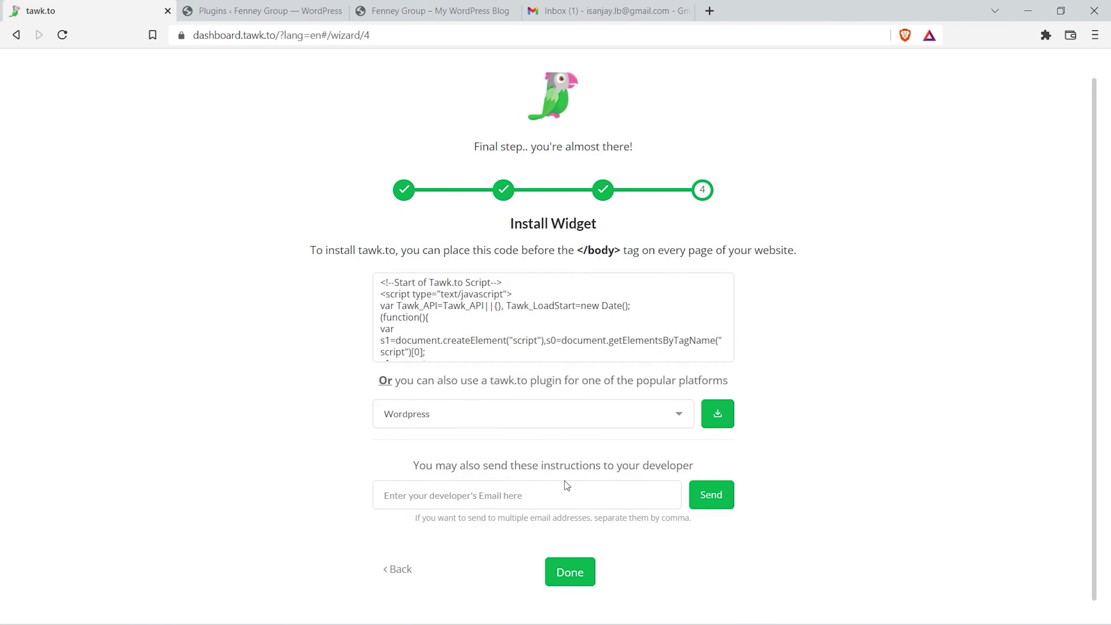
{"action": "mouse_move", "coordinate": [522, 321]}
{"action": "left_click", "coordinate": [571, 573]}
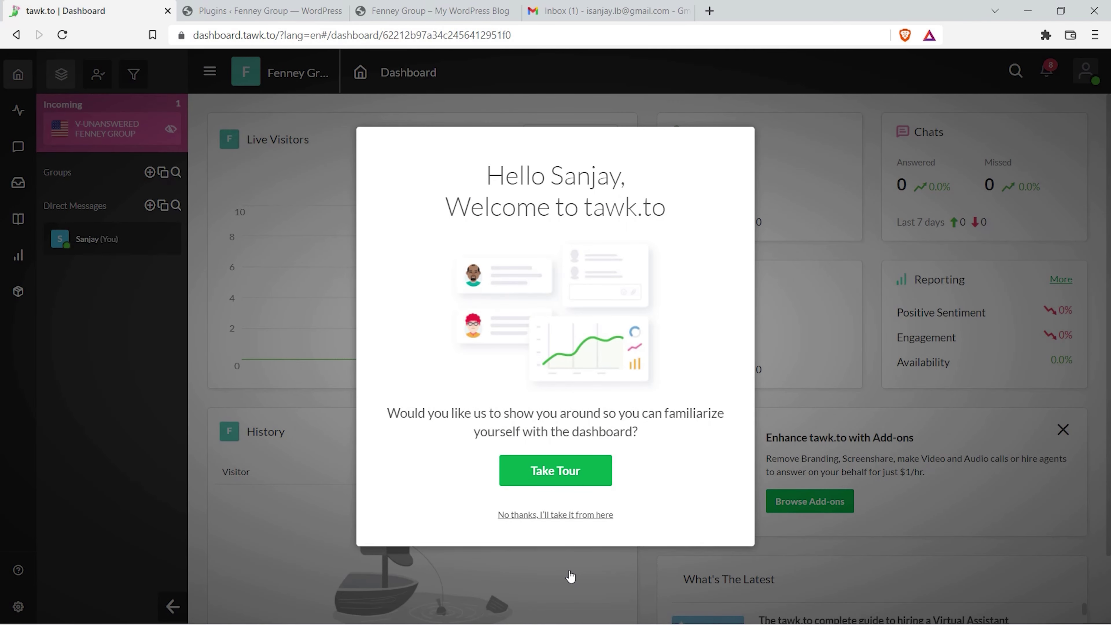
Switch to Gmail, open the tawk.to account activation message and confirm the e-mail address.
{"action": "left_click", "coordinate": [606, 11]}
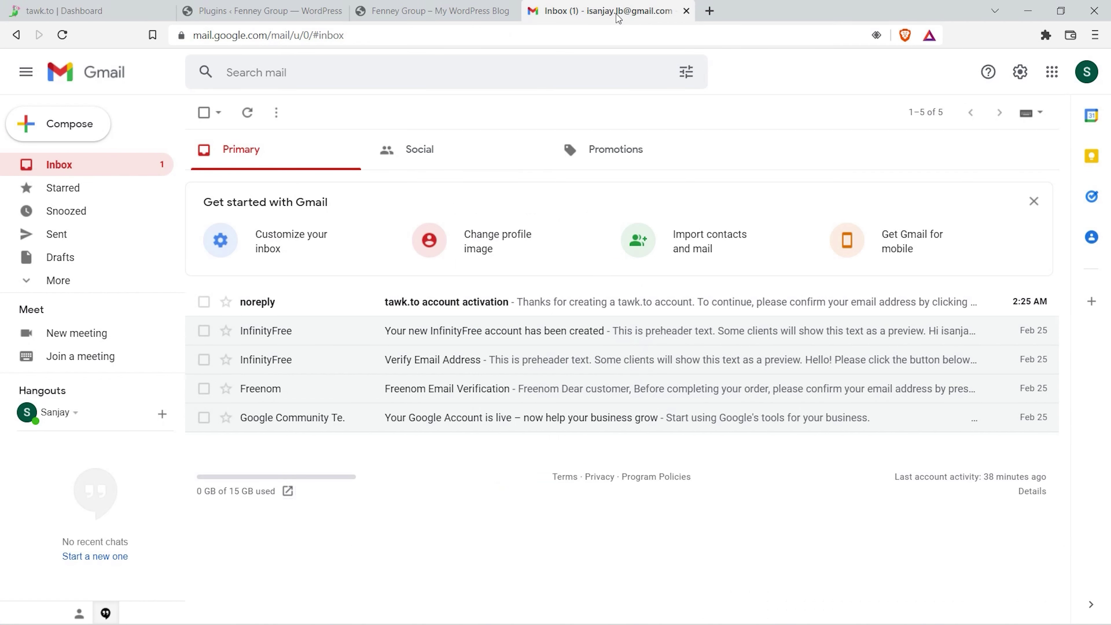
{"action": "left_click", "coordinate": [489, 306]}
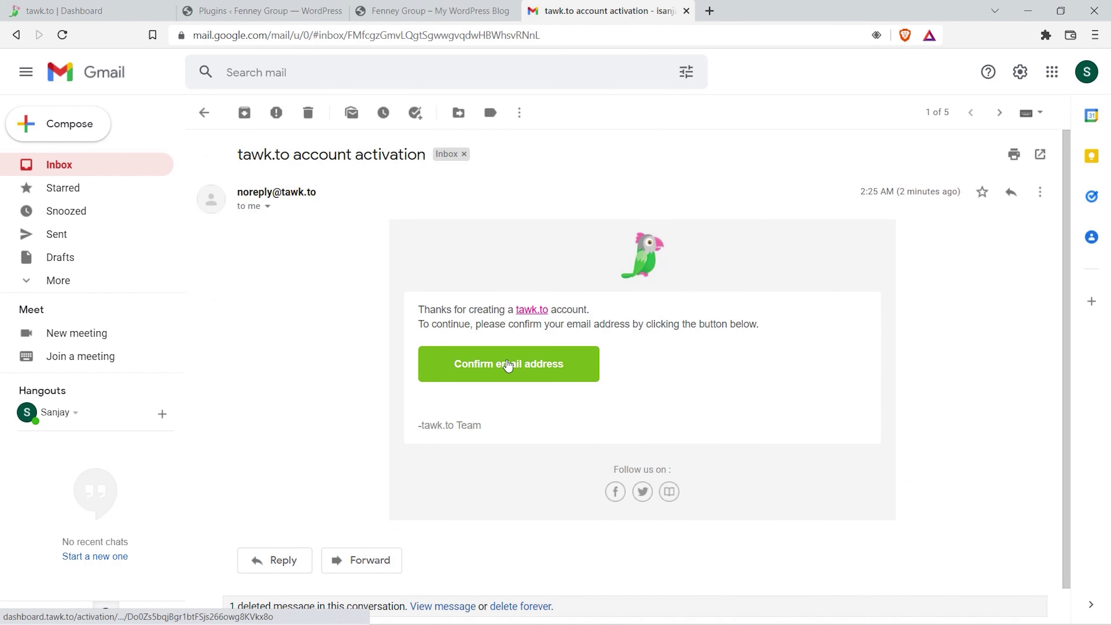
{"action": "left_click", "coordinate": [508, 366]}
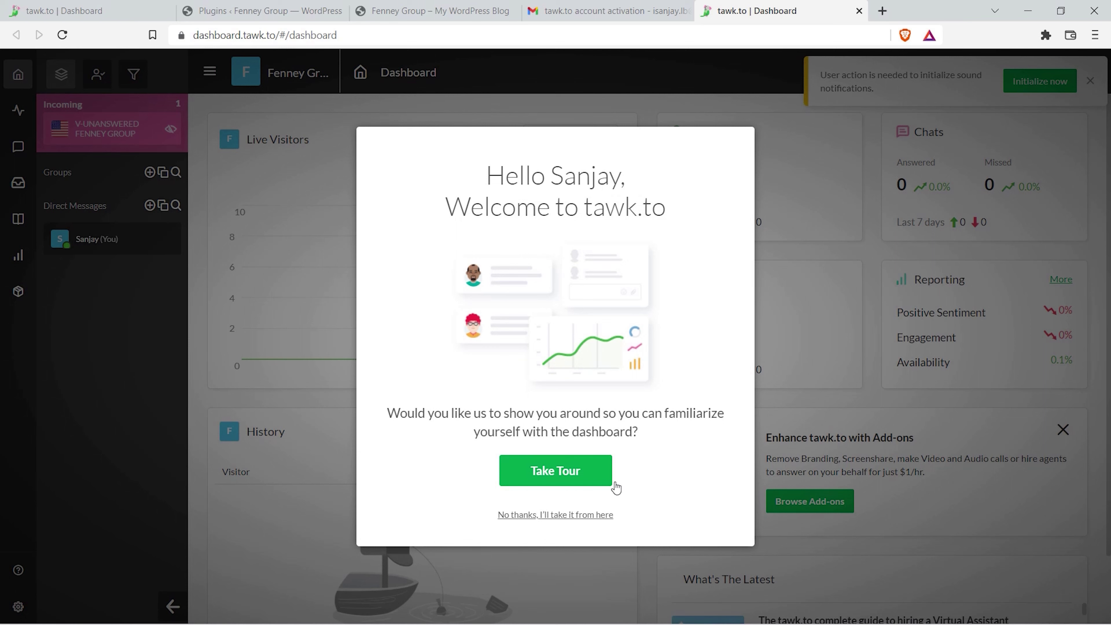
Decline the tawk.to dashboard tour and open the property's Administration settings.
{"action": "left_click", "coordinate": [552, 517]}
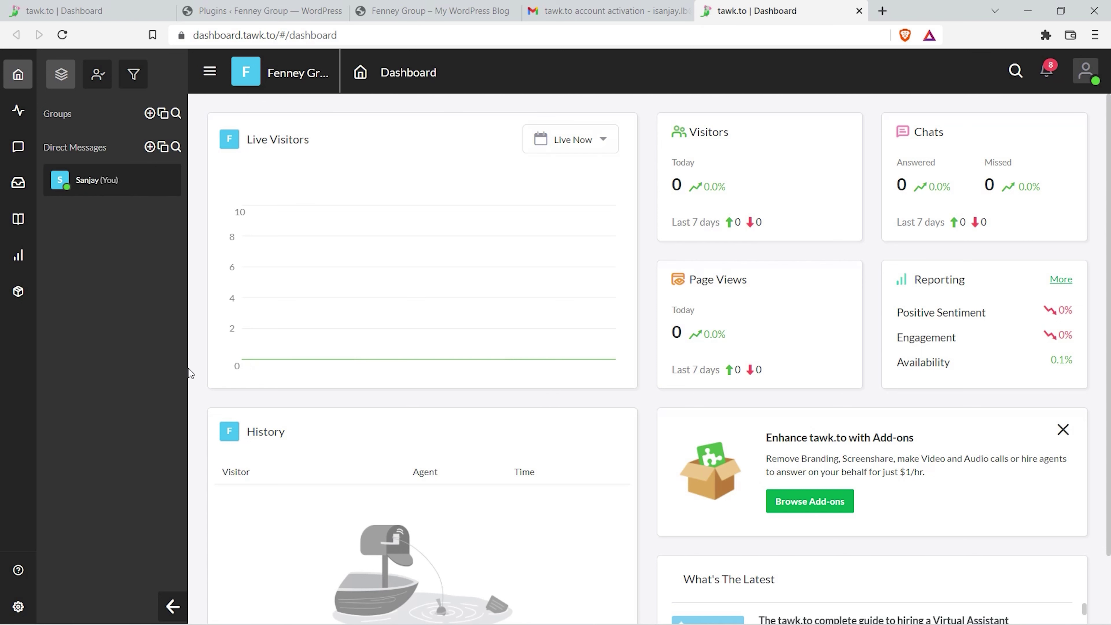
{"action": "left_click", "coordinate": [17, 610]}
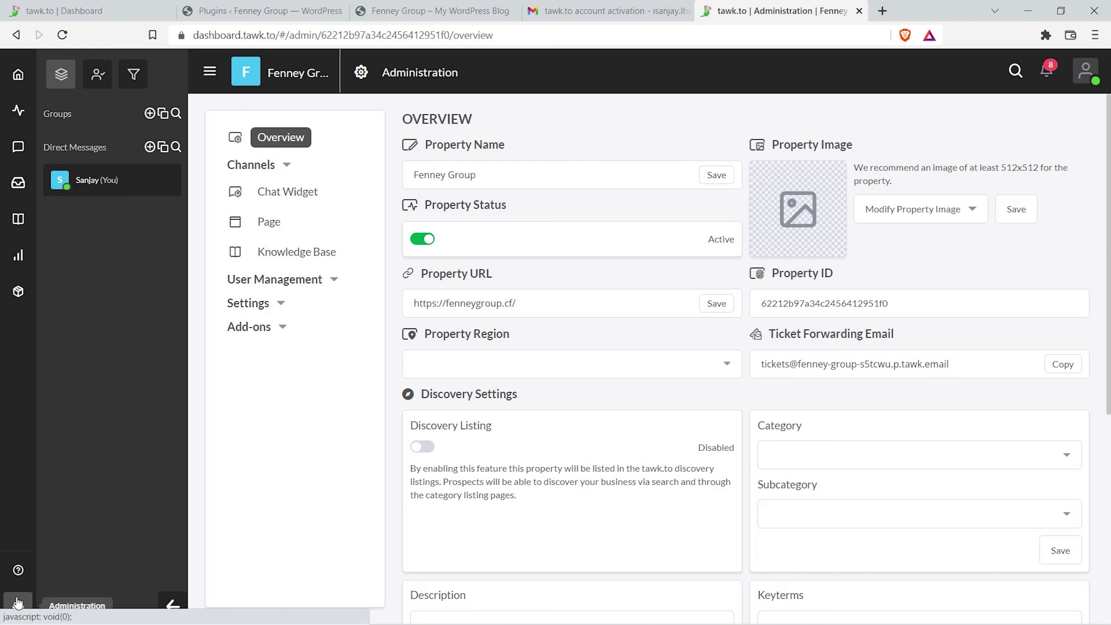
Switch to the WordPress admin, search the plugin directory for "tawk to", then install and activate the Tawk.To Live Chat plugin.
{"action": "key", "text": "ctrl+2"}
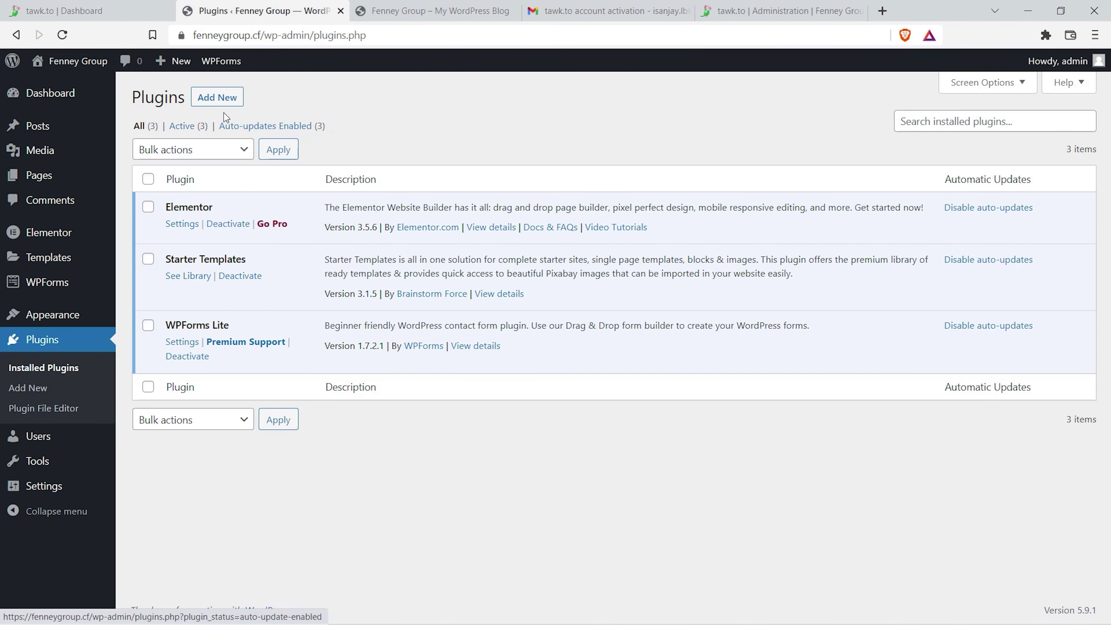
{"action": "left_click", "coordinate": [227, 102]}
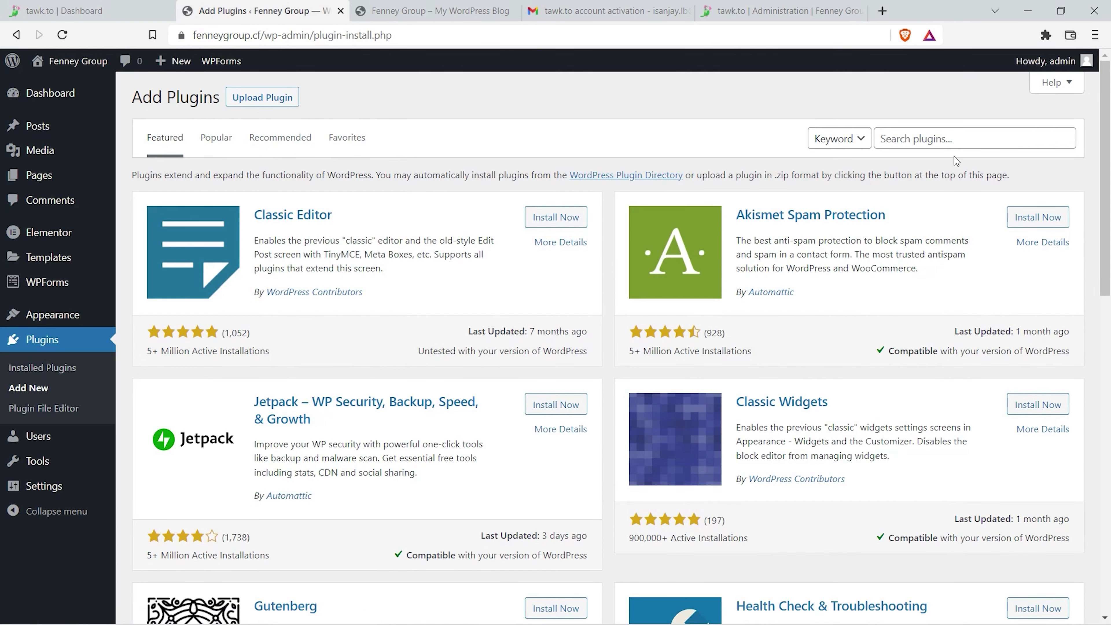
{"action": "left_click", "coordinate": [950, 144]}
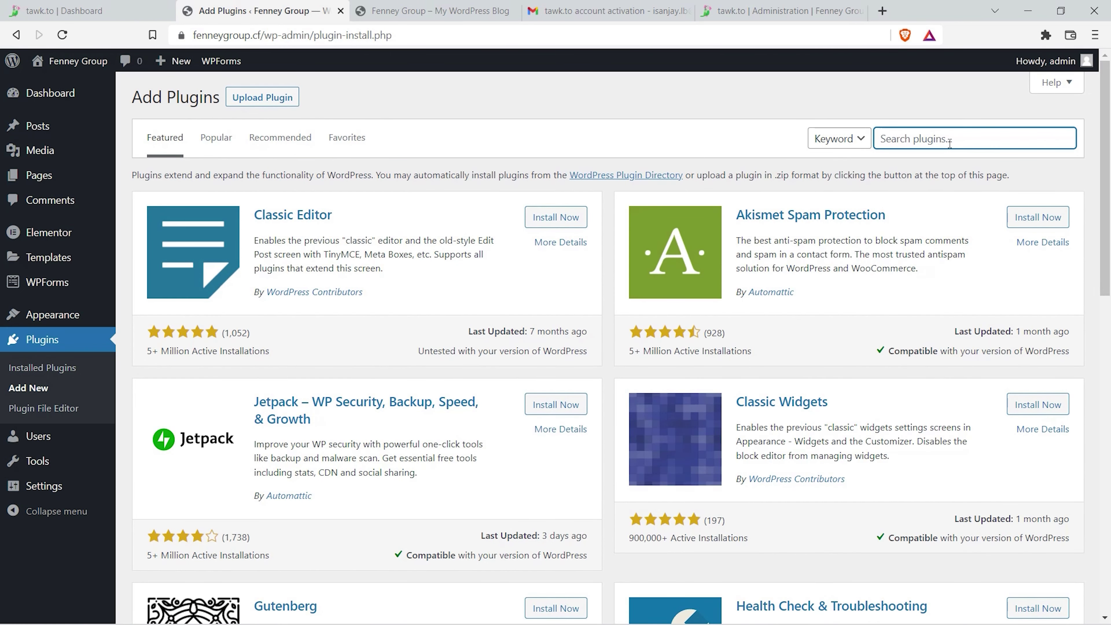
{"action": "type", "text": "tawk to"}
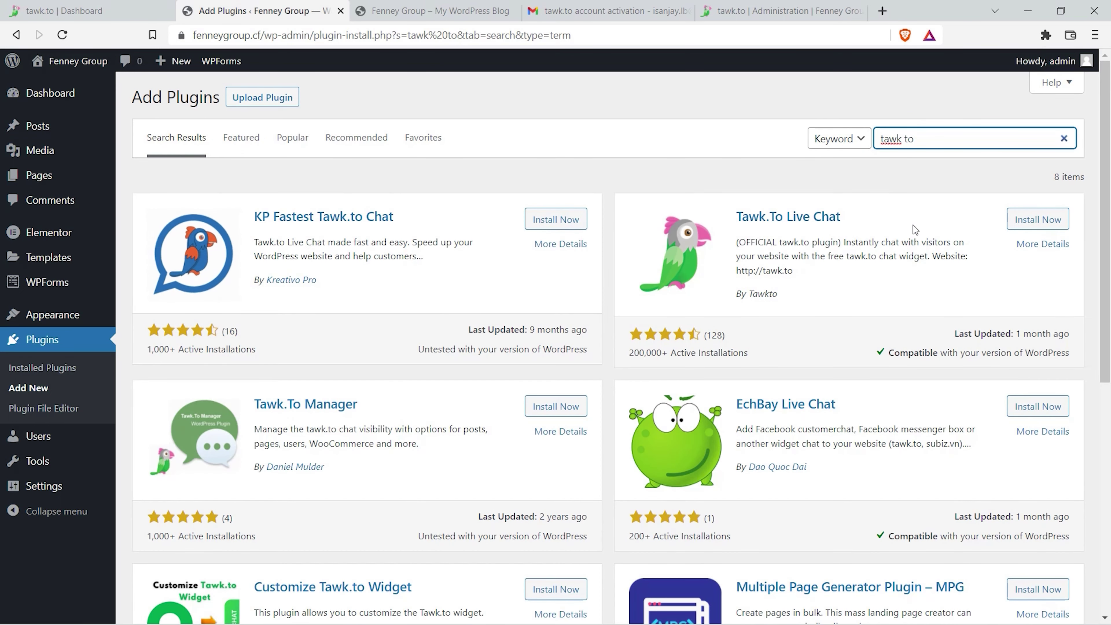
{"action": "left_click", "coordinate": [1041, 220]}
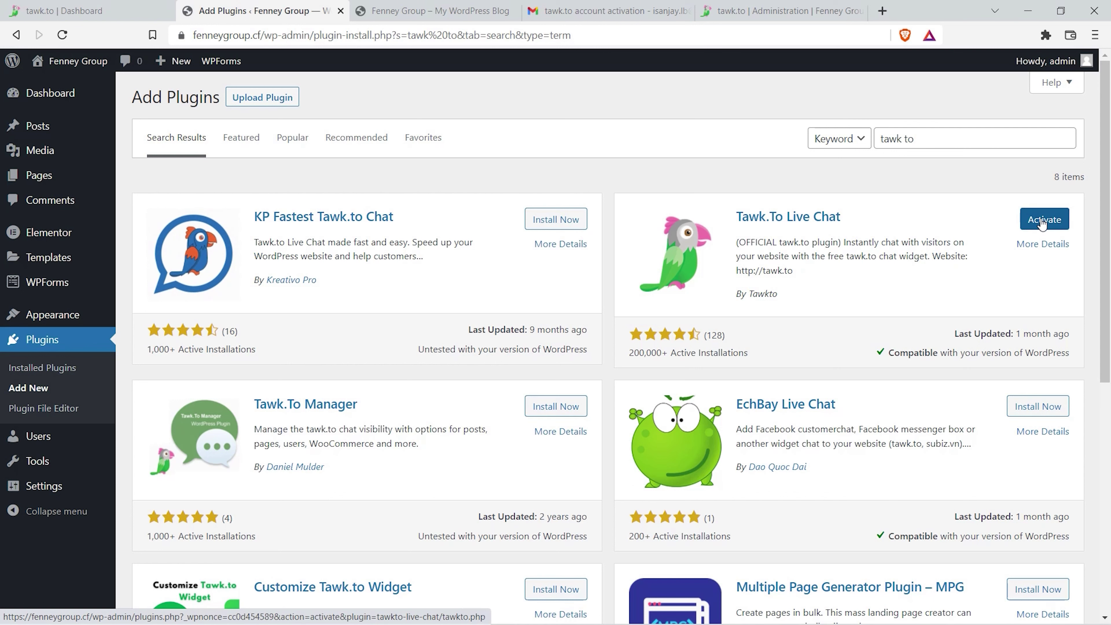
{"action": "left_click", "coordinate": [1043, 220]}
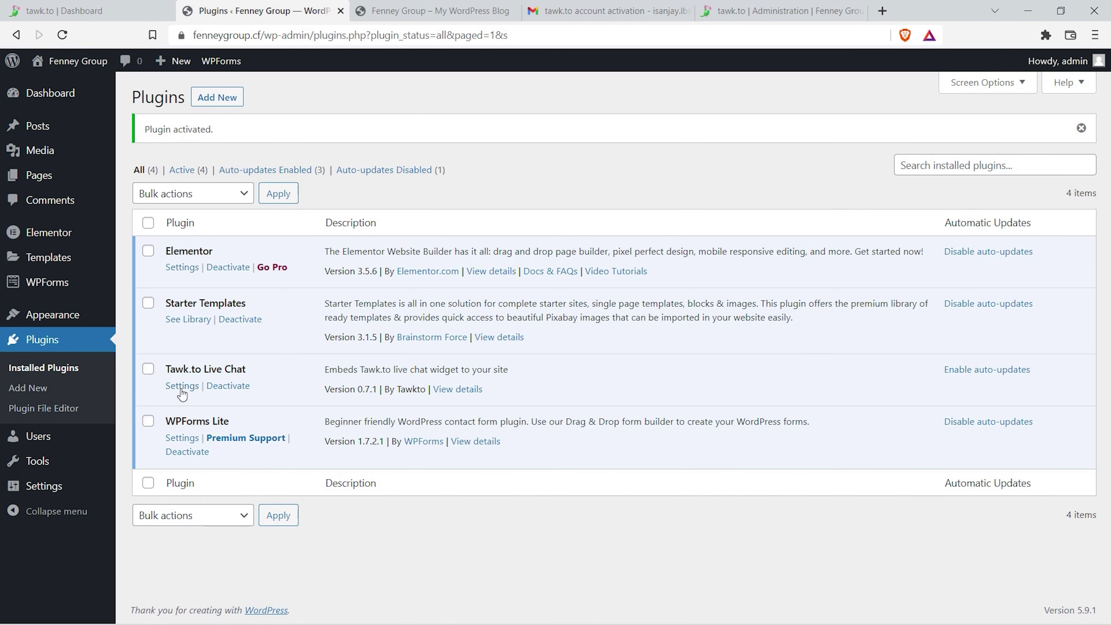
Open the Tawk.to Live Chat plugin's settings and log in with the account e-mail and password.
{"action": "left_click", "coordinate": [181, 386]}
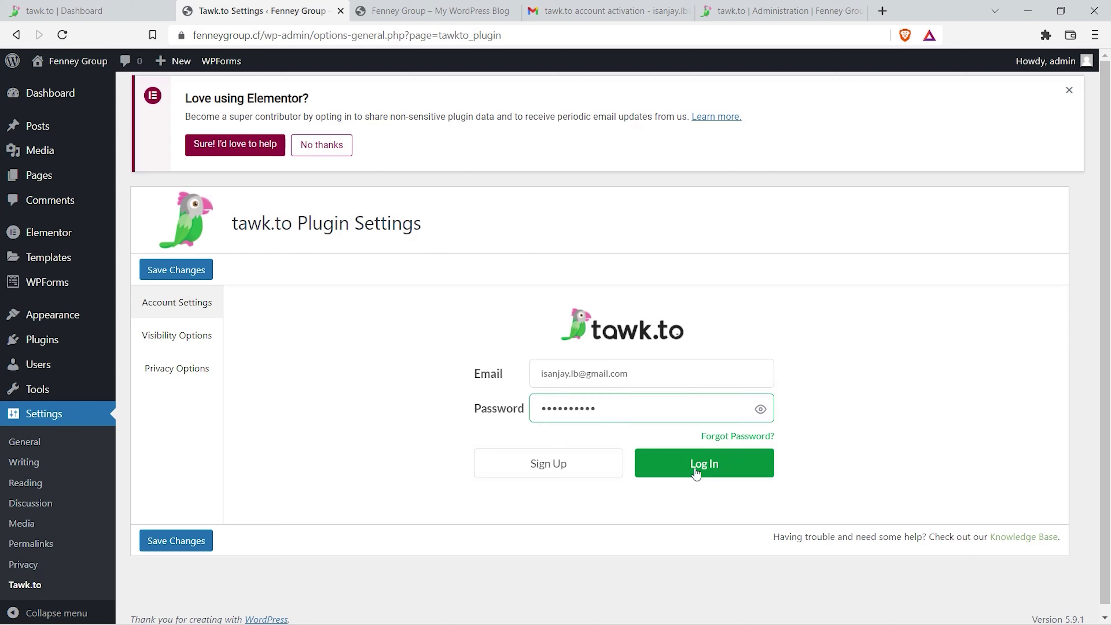
{"action": "left_click", "coordinate": [696, 470]}
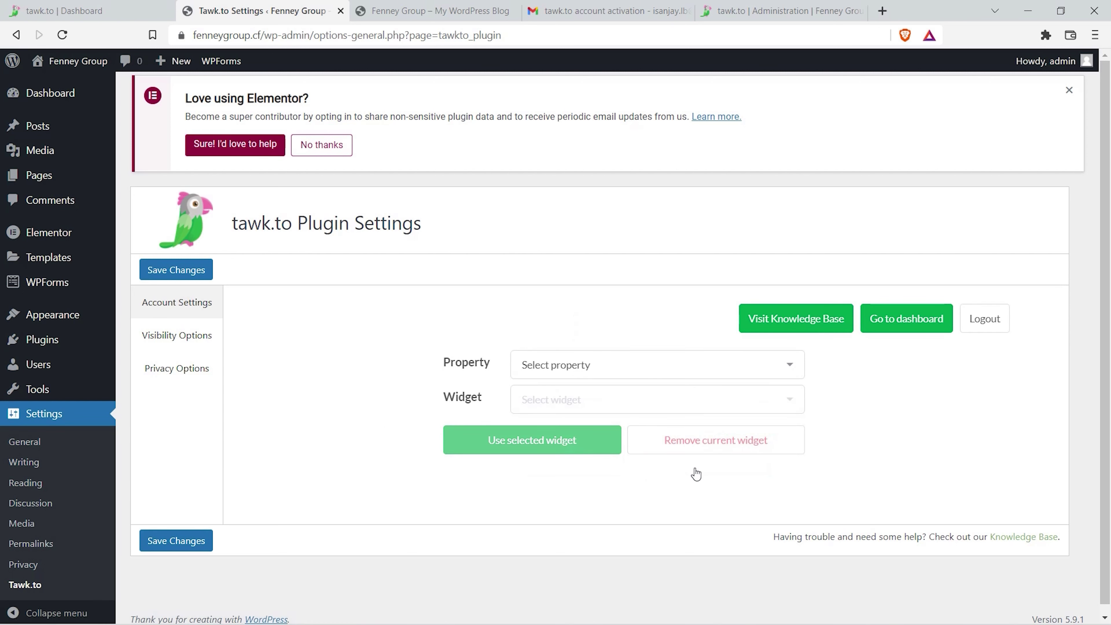
Choose the property Fenney Group and the widget Fenney Chat, and apply that widget to the site.
{"action": "left_click", "coordinate": [586, 369]}
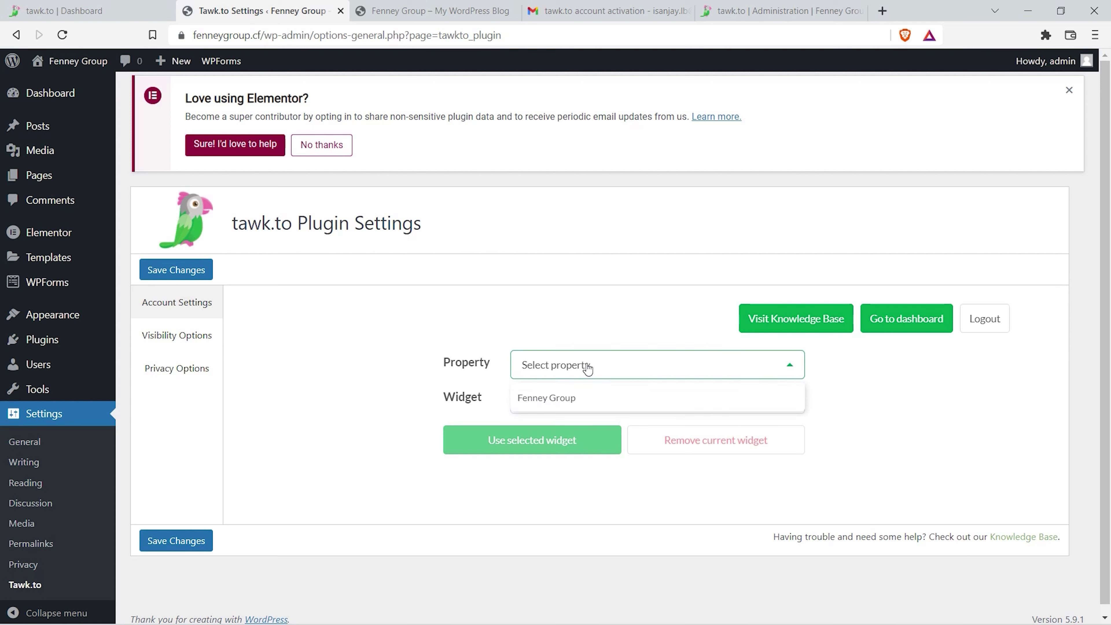
{"action": "left_click", "coordinate": [566, 398]}
{"action": "left_click", "coordinate": [566, 399]}
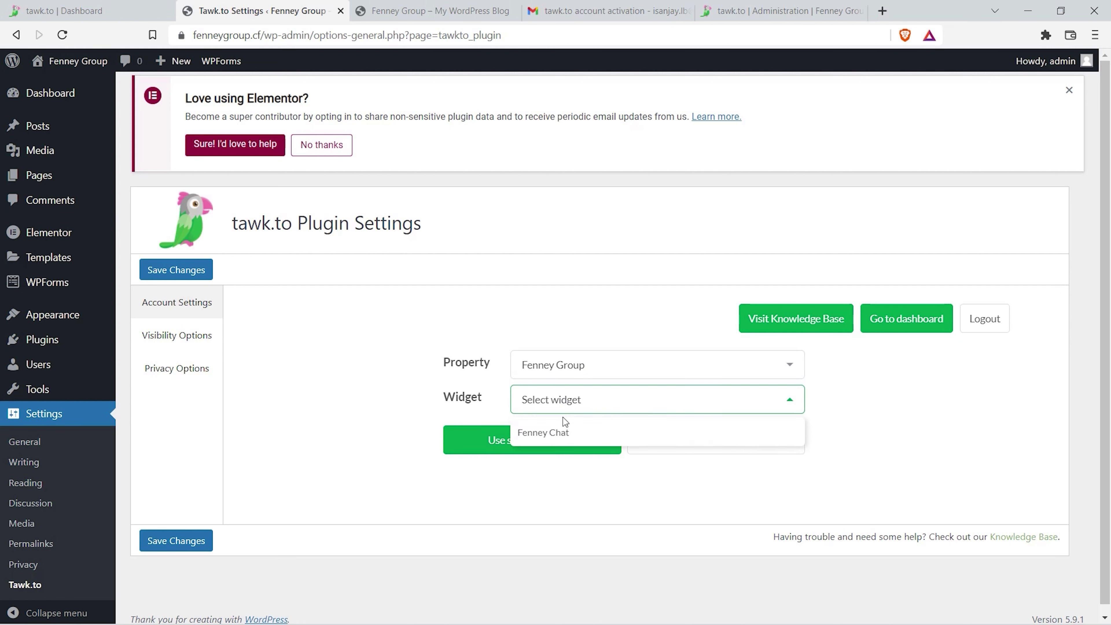
{"action": "left_click", "coordinate": [563, 433]}
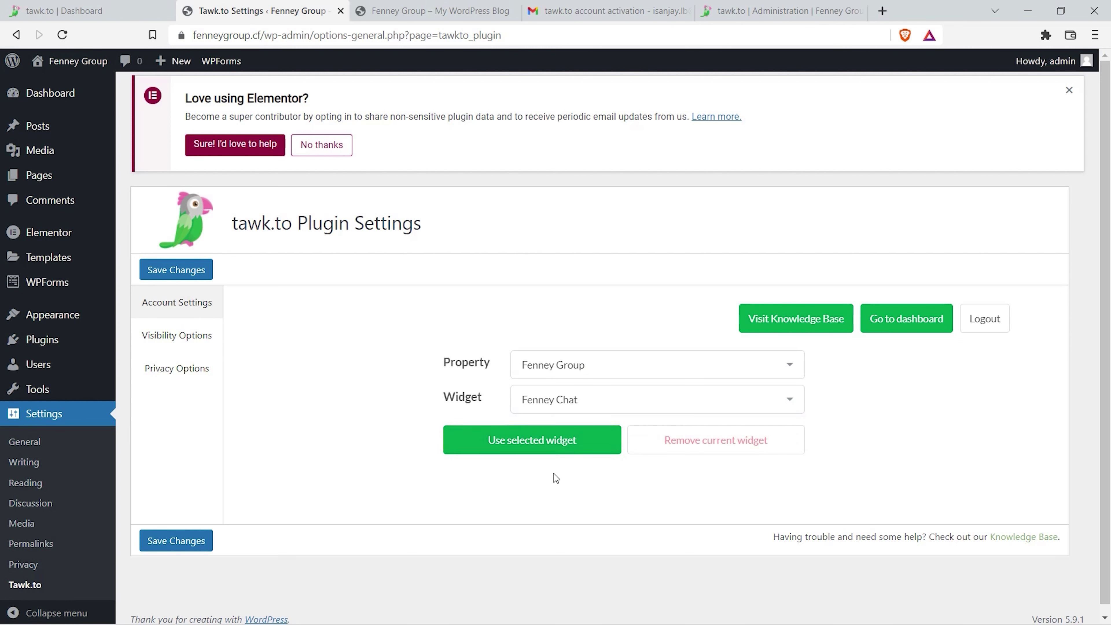
{"action": "left_click", "coordinate": [568, 449]}
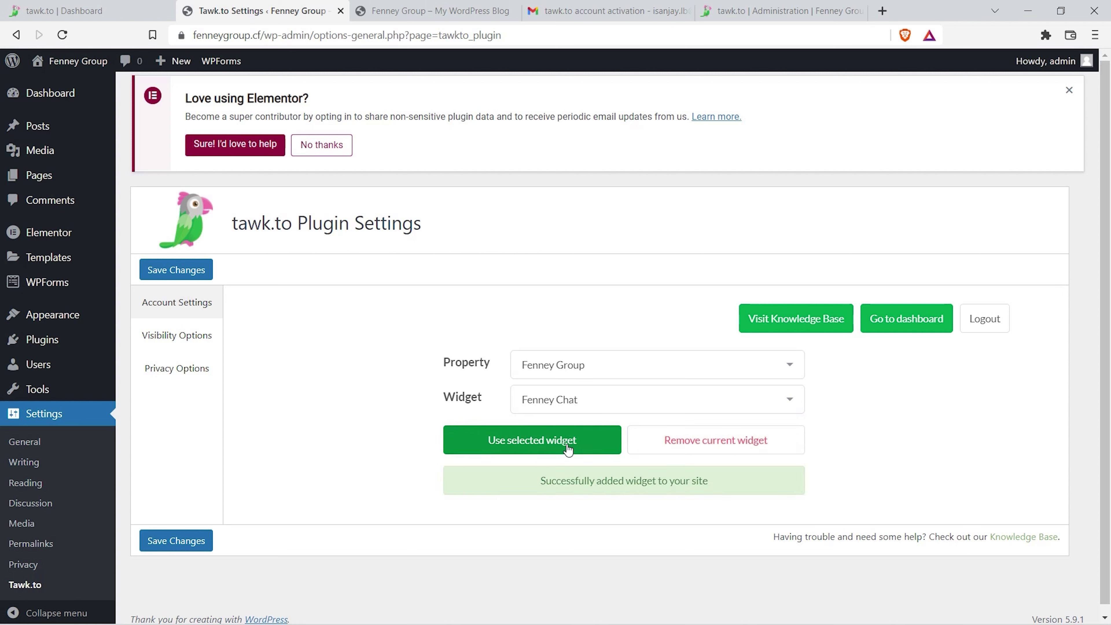
Go to the tawk.to dashboard from the plugin, close the older Administration page, and open Administration in the new one.
{"action": "left_click", "coordinate": [911, 322]}
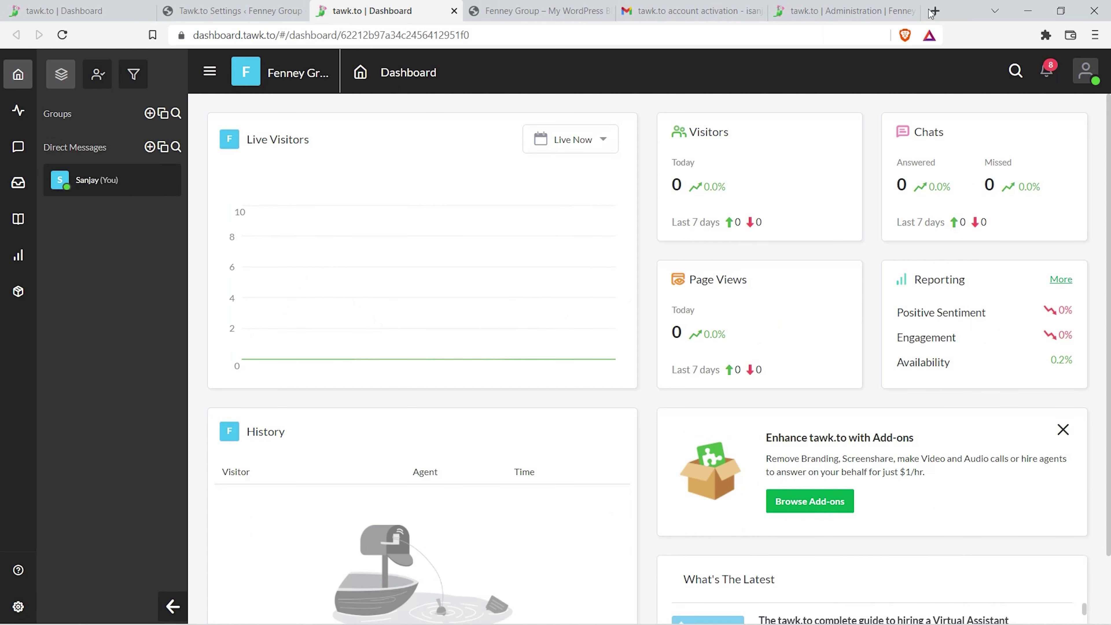
{"action": "left_click", "coordinate": [913, 10]}
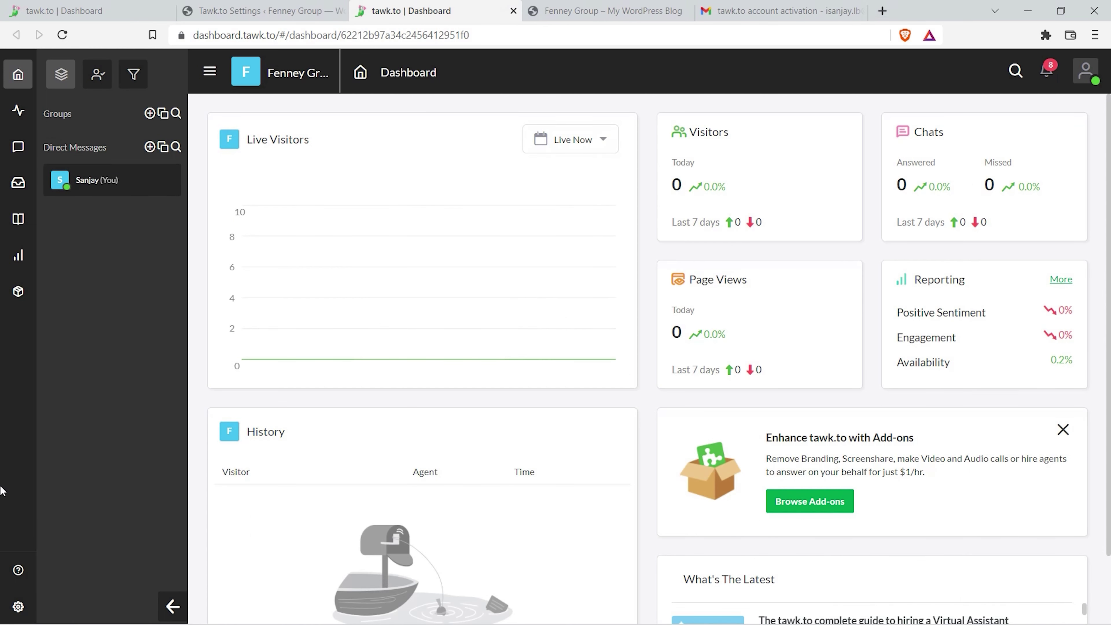
{"action": "left_click", "coordinate": [16, 606]}
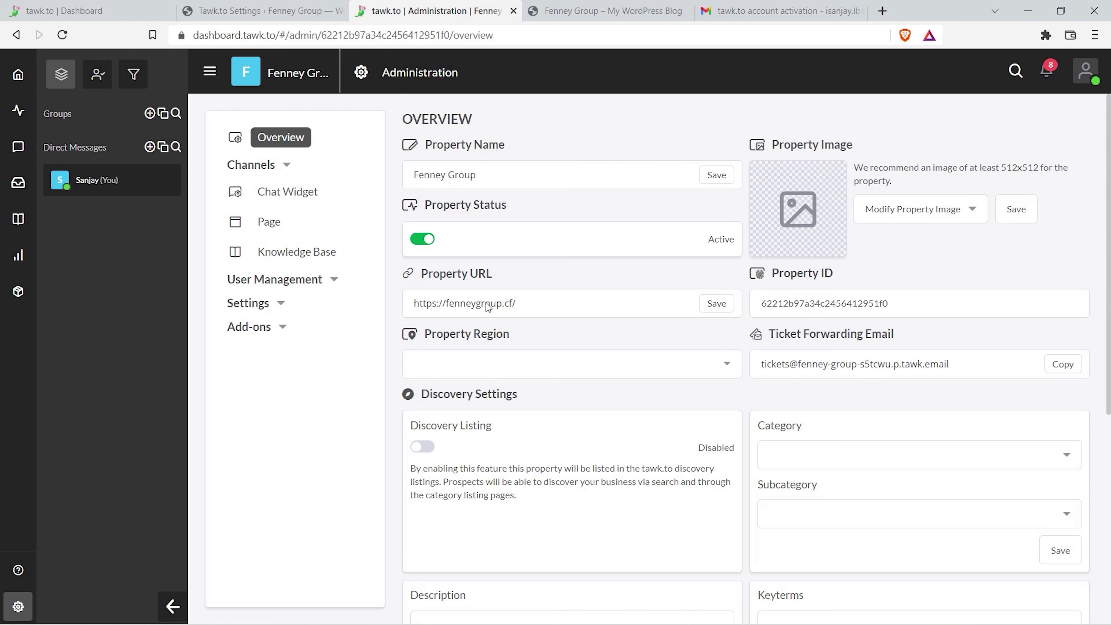
Set the Fenney Group property's region to India and look over the remaining overview settings.
{"action": "left_click", "coordinate": [465, 368]}
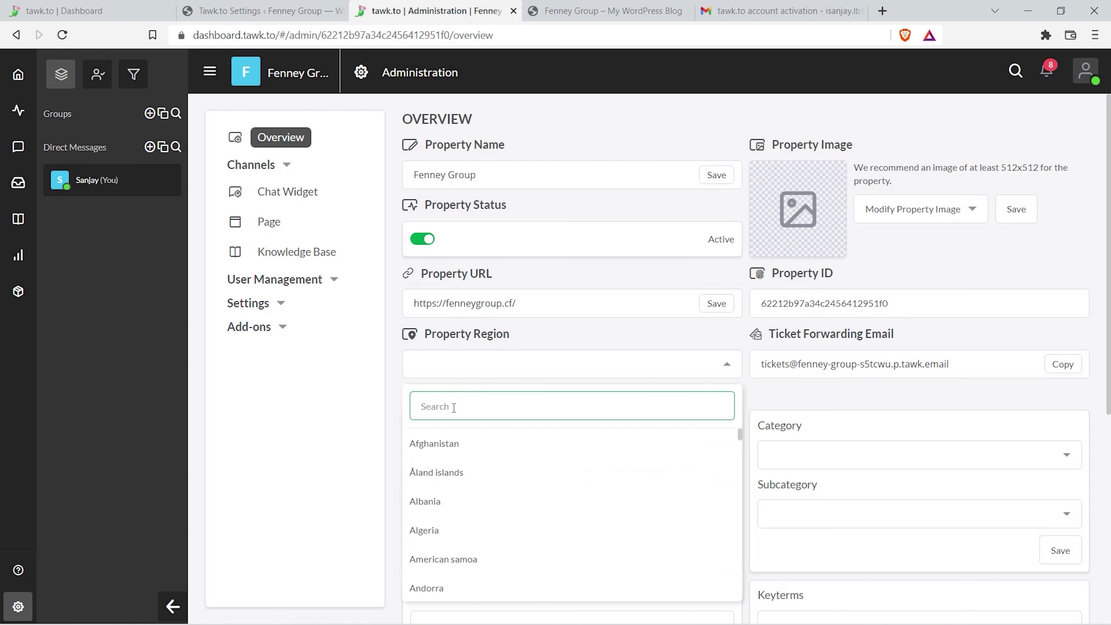
{"action": "type", "text": "India"}
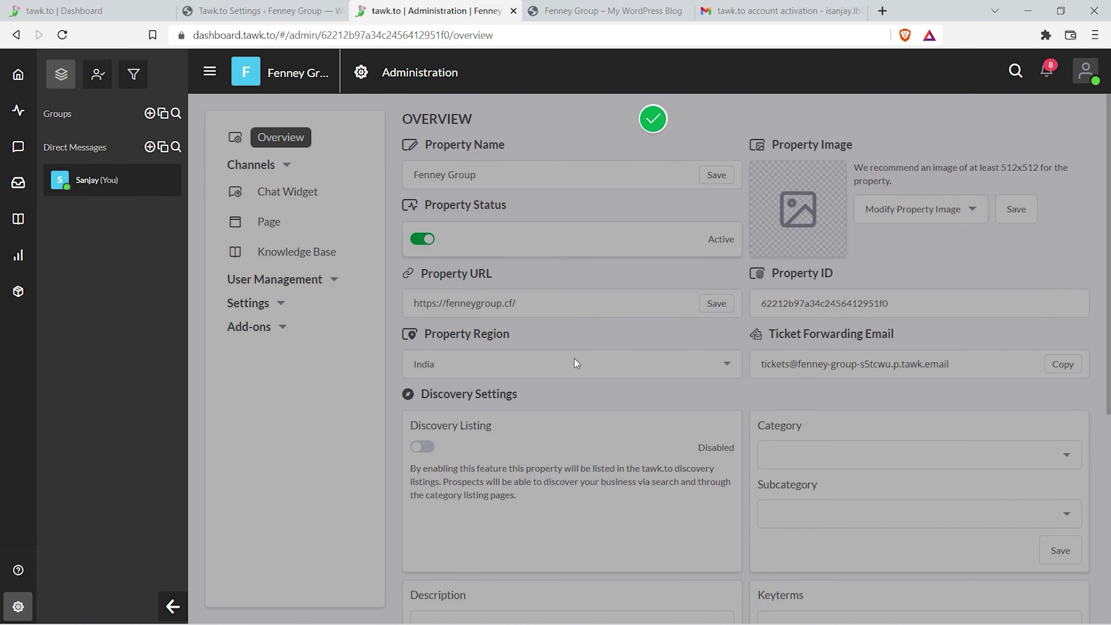
{"action": "scroll", "coordinate": [575, 363], "scroll_direction": "down", "scroll_amount": 6}
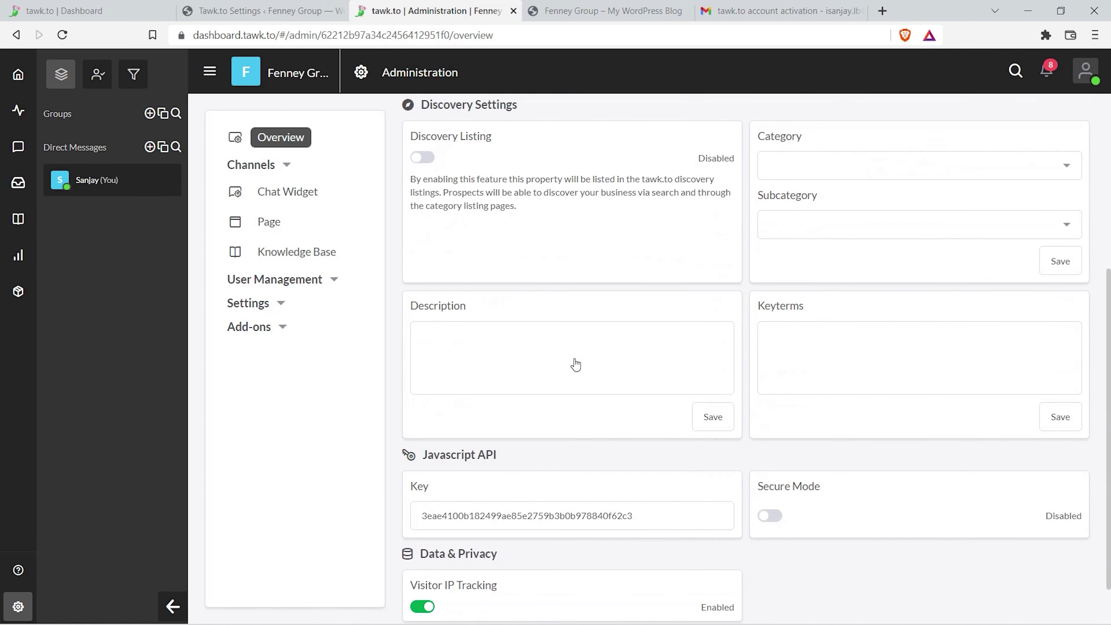
{"action": "scroll", "coordinate": [570, 388], "scroll_direction": "down", "scroll_amount": 1}
{"action": "scroll", "coordinate": [573, 391], "scroll_direction": "up", "scroll_amount": 7}
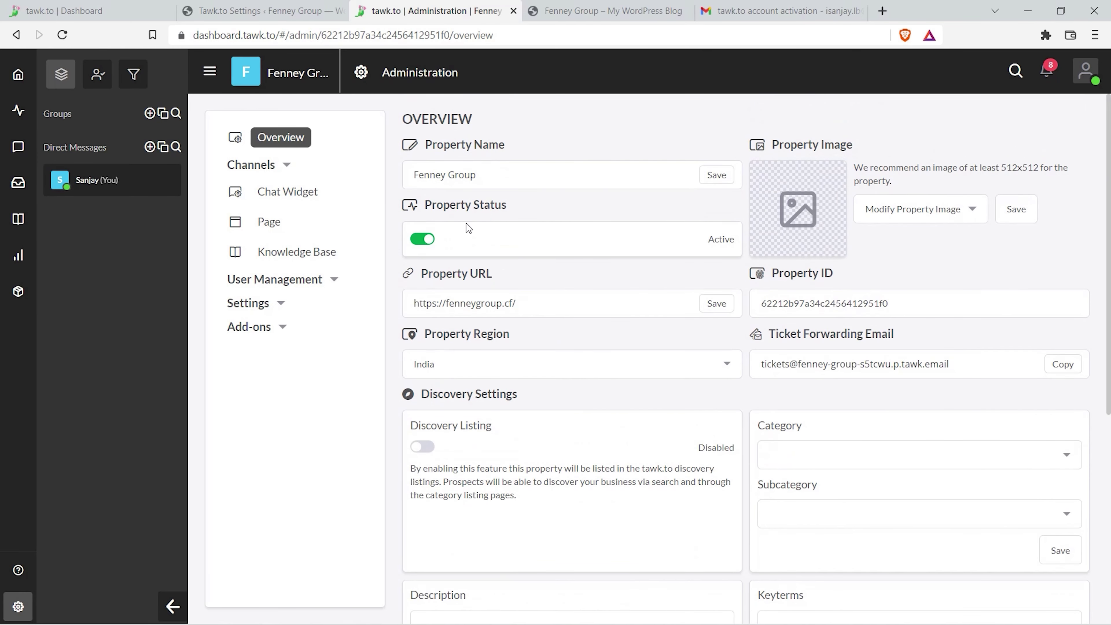
Open the Chat Widget settings for Fenney Chat and change the widget color to teal, #1db2b2.
{"action": "left_click", "coordinate": [277, 198]}
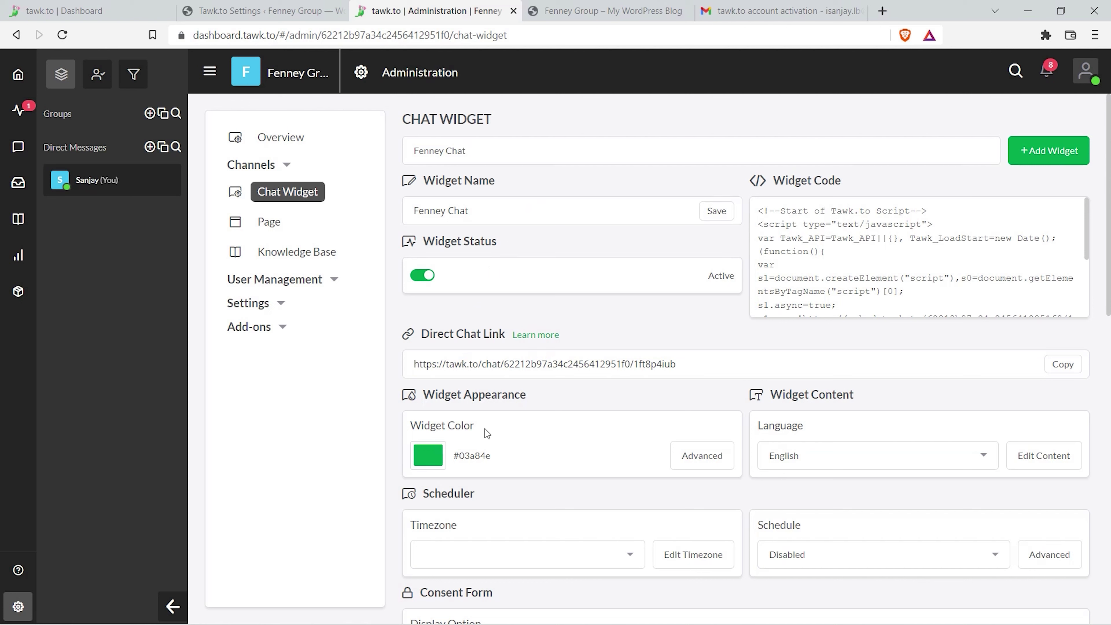
{"action": "left_click", "coordinate": [431, 458]}
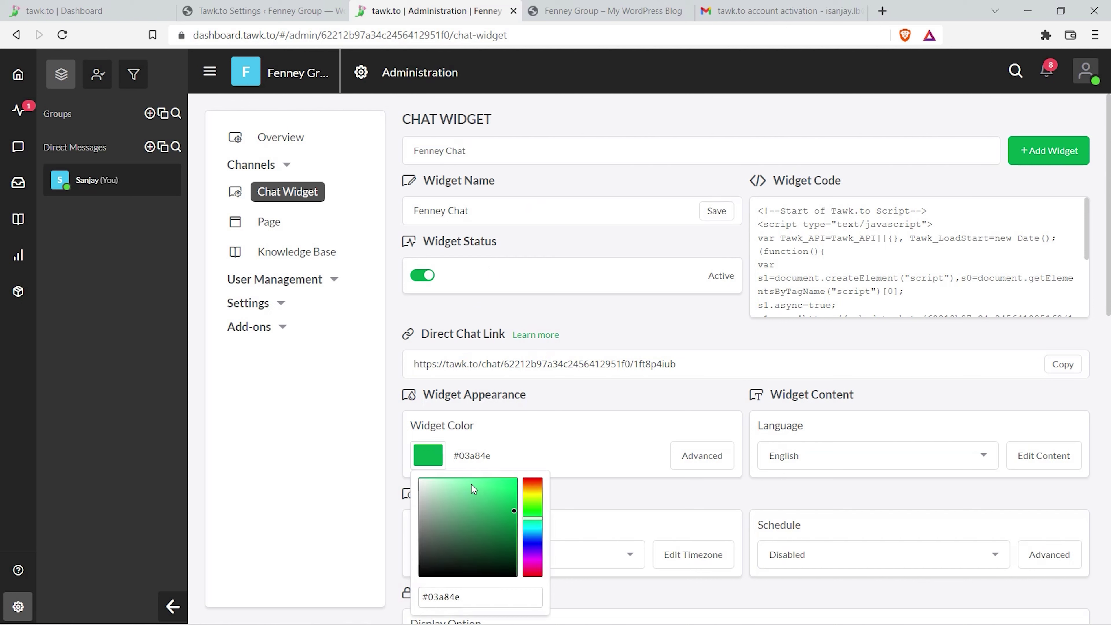
{"action": "left_click_drag", "start_coordinate": [532, 523], "coordinate": [500, 506]}
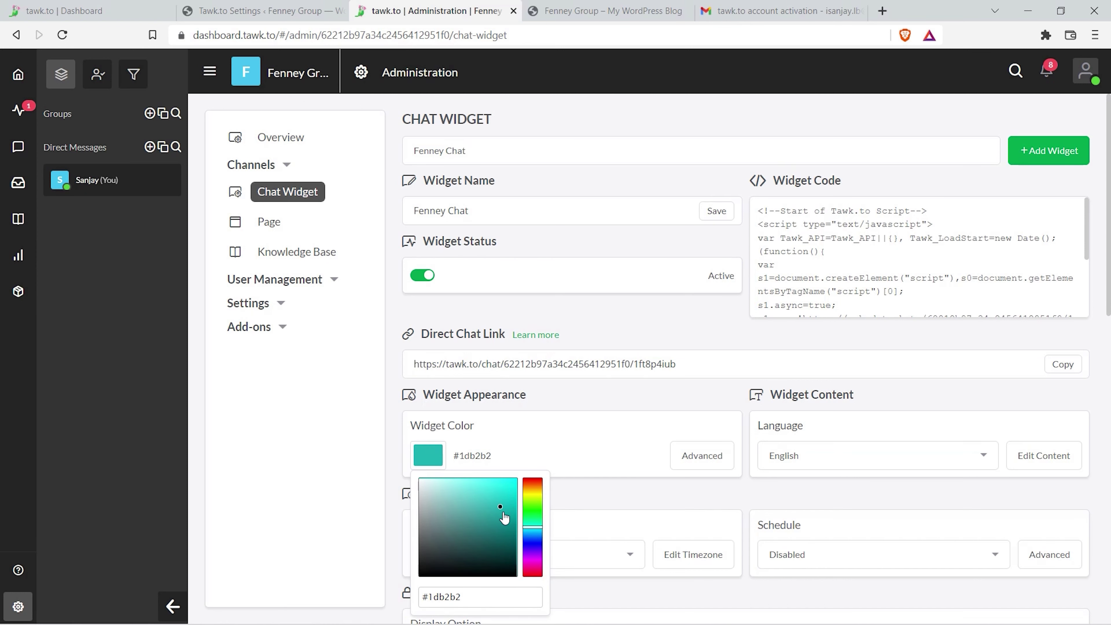
{"action": "left_click", "coordinate": [597, 485]}
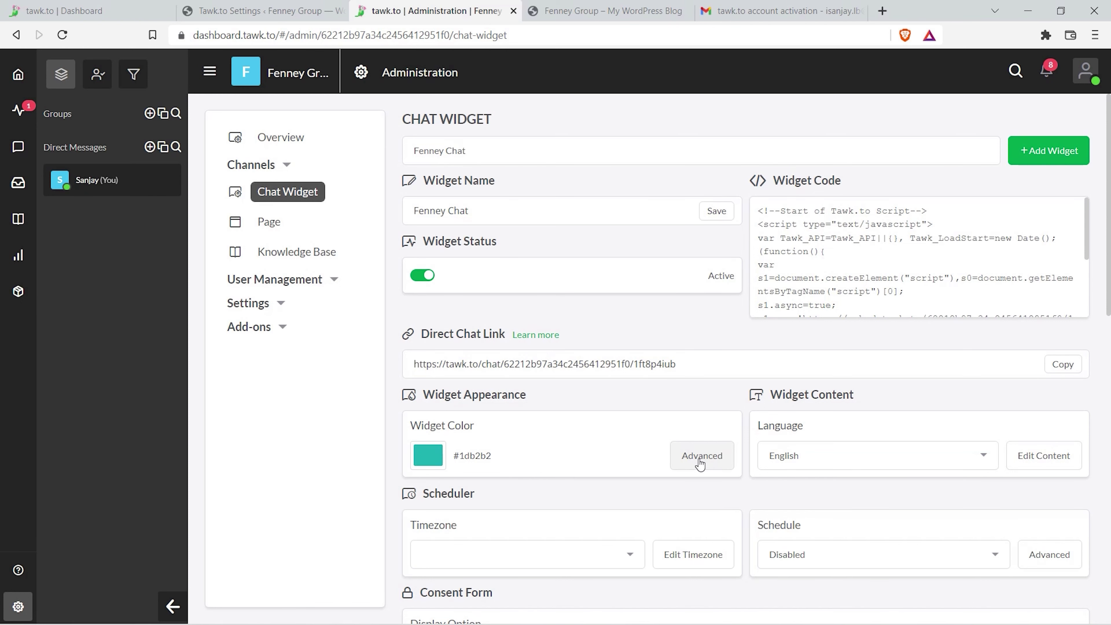
Open the advanced widget appearance settings, try the rectangular Online style for the desktop widget, and return to the round bubble.
{"action": "left_click", "coordinate": [700, 464]}
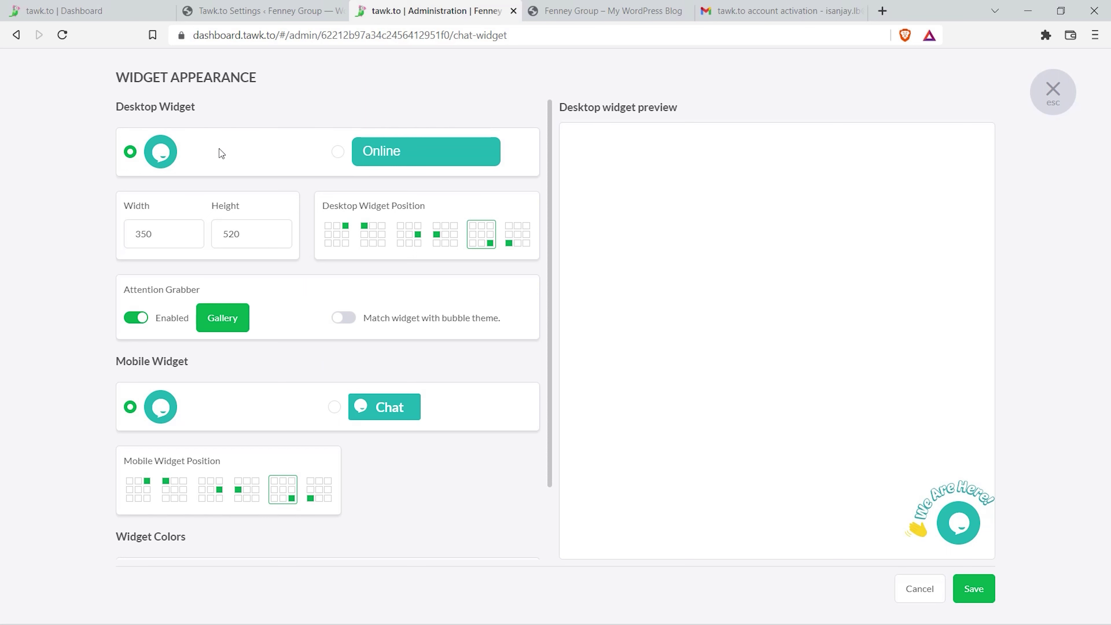
{"action": "left_click", "coordinate": [339, 154]}
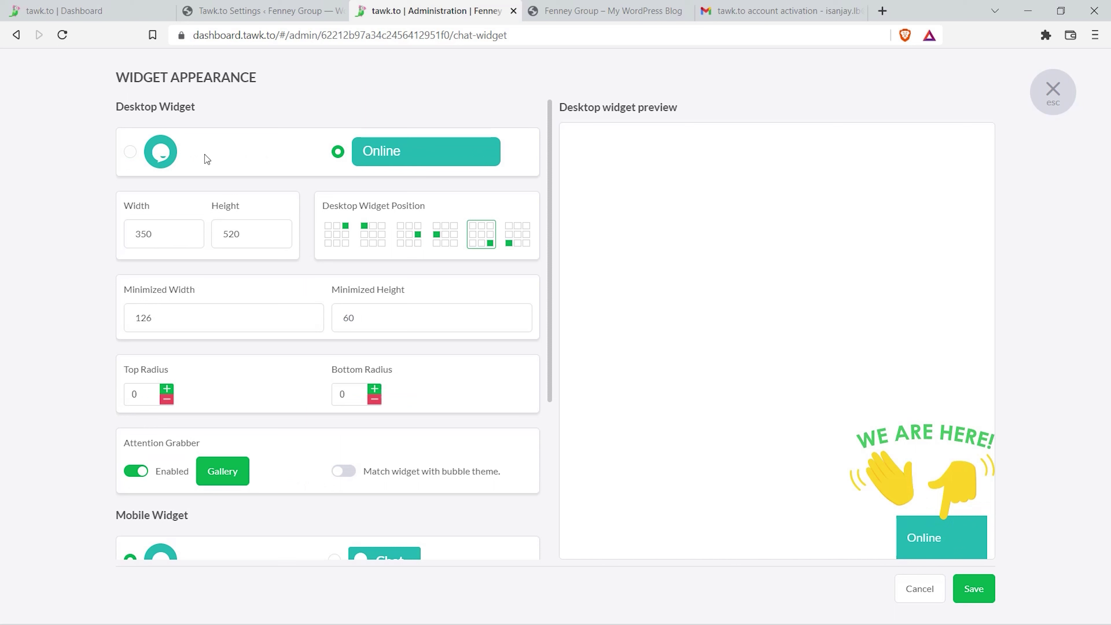
{"action": "left_click", "coordinate": [129, 153]}
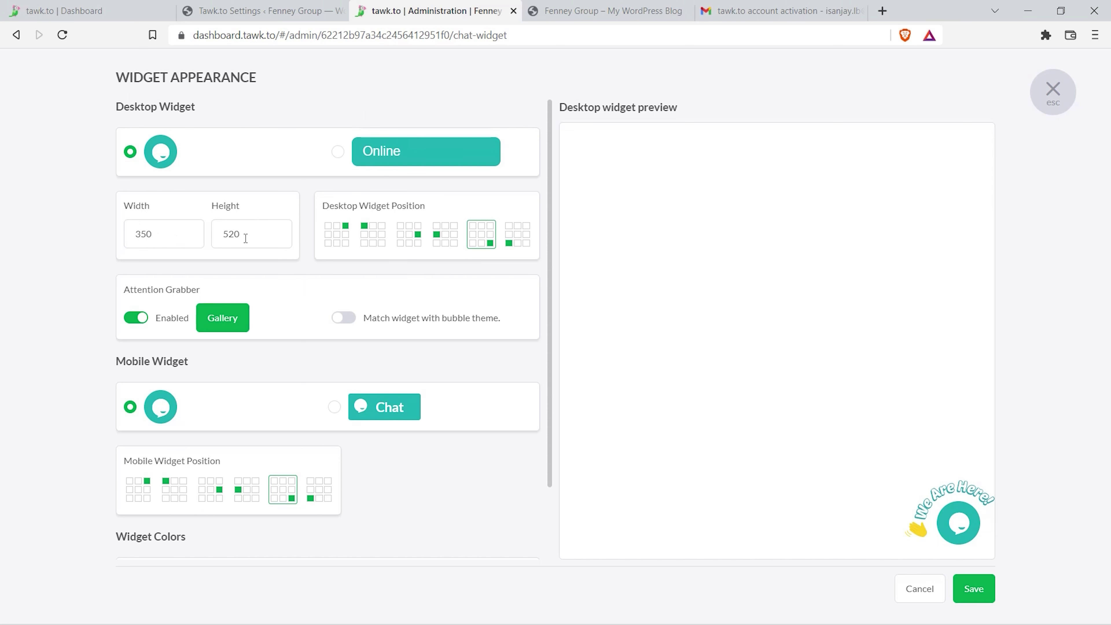
Browse the general attention grabber gallery, select the "We are here! Let's chat!" ribbon image, and turn the attention grabber off.
{"action": "scroll", "coordinate": [246, 238], "scroll_direction": "down", "scroll_amount": 2}
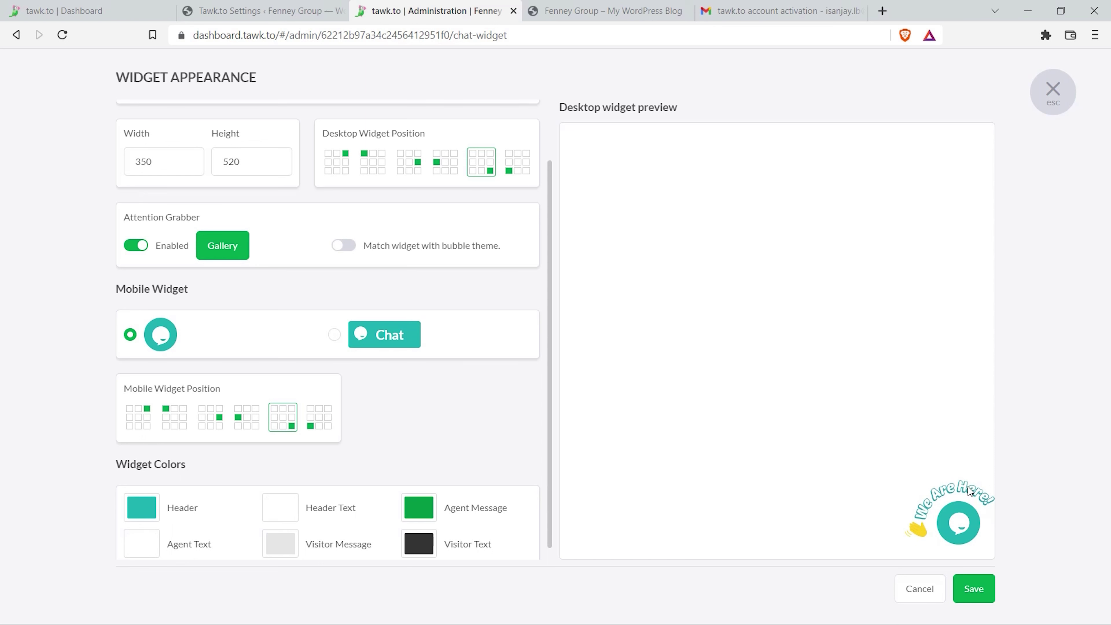
{"action": "left_click", "coordinate": [232, 249]}
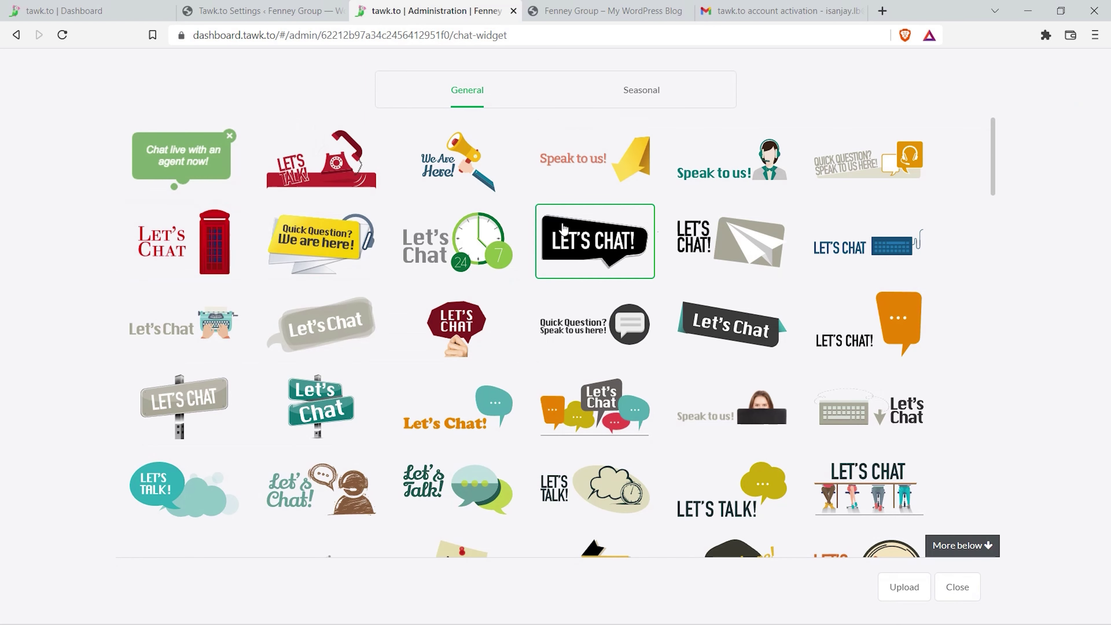
{"action": "scroll", "coordinate": [807, 364], "scroll_direction": "down", "scroll_amount": 12}
{"action": "scroll", "coordinate": [739, 350], "scroll_direction": "down", "scroll_amount": 5}
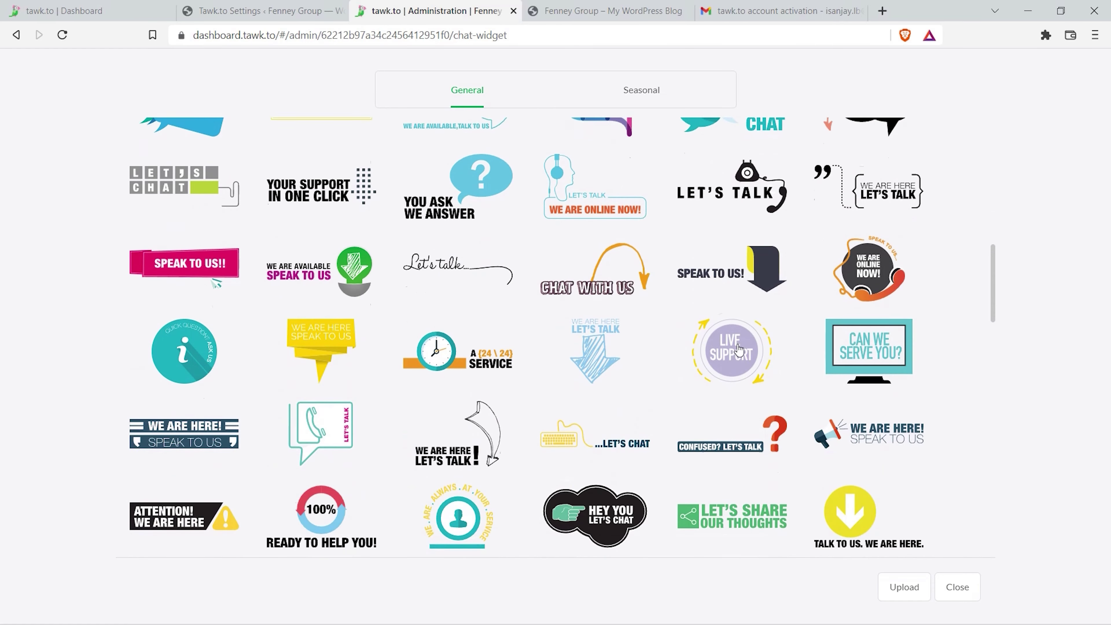
{"action": "scroll", "coordinate": [641, 370], "scroll_direction": "up", "scroll_amount": 13}
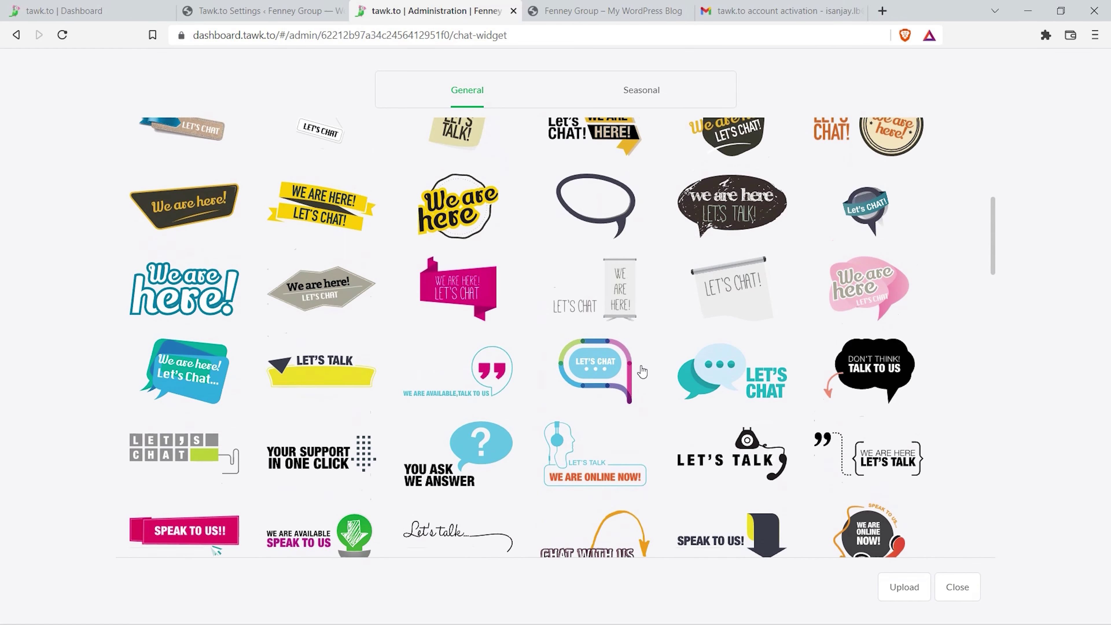
{"action": "left_click", "coordinate": [302, 209]}
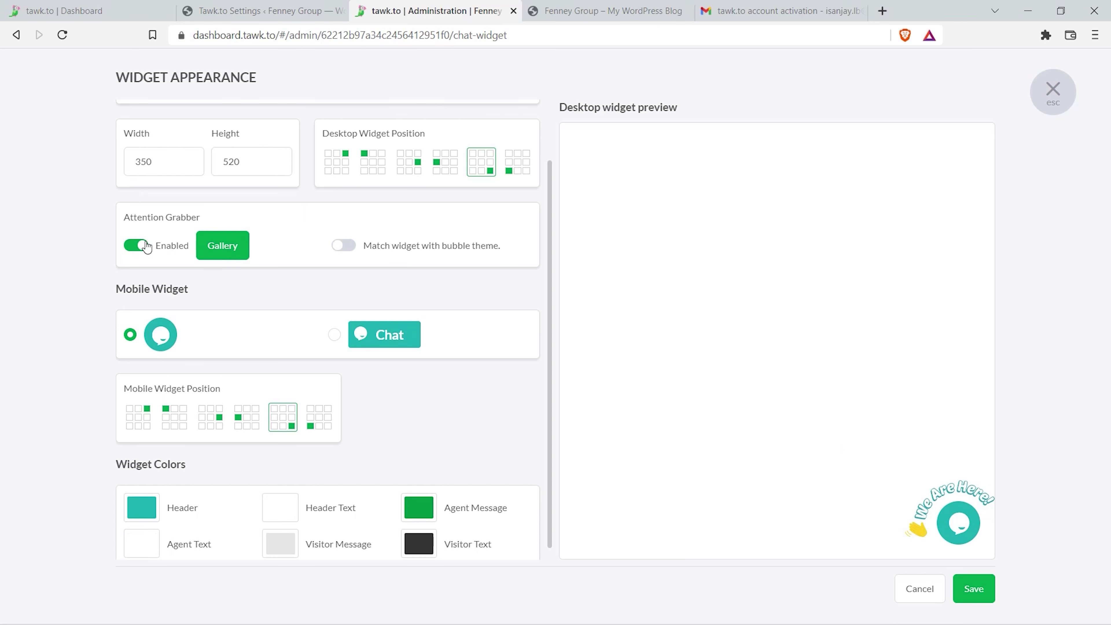
{"action": "left_click", "coordinate": [136, 246]}
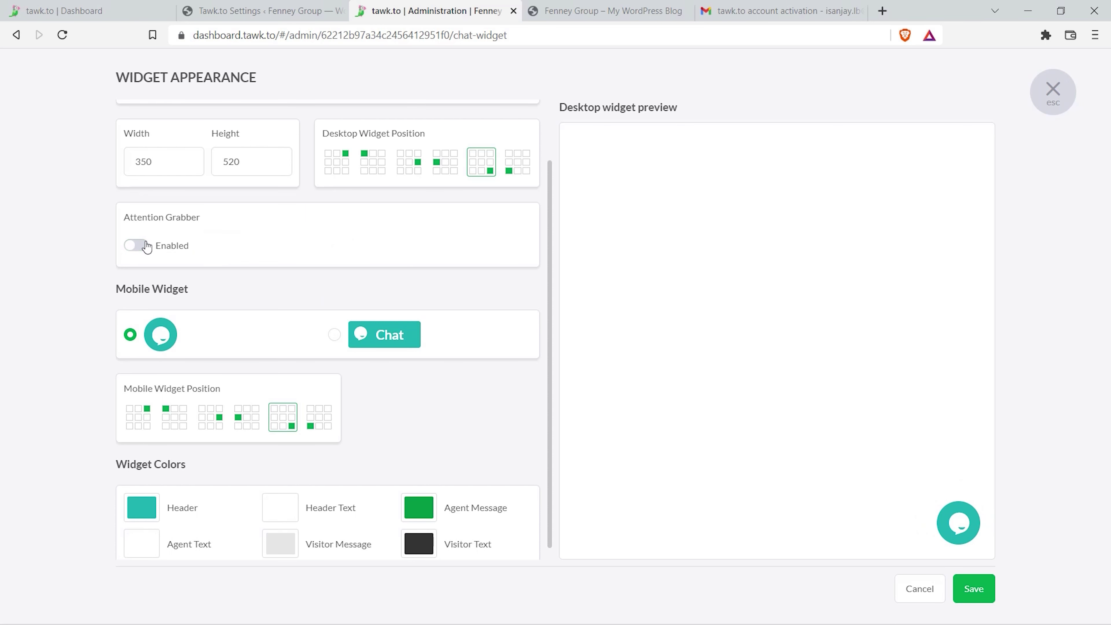
Try #b27b7b as the widget's header text color and restore it to white, #ffffff.
{"action": "scroll", "coordinate": [146, 248], "scroll_direction": "down", "scroll_amount": 1}
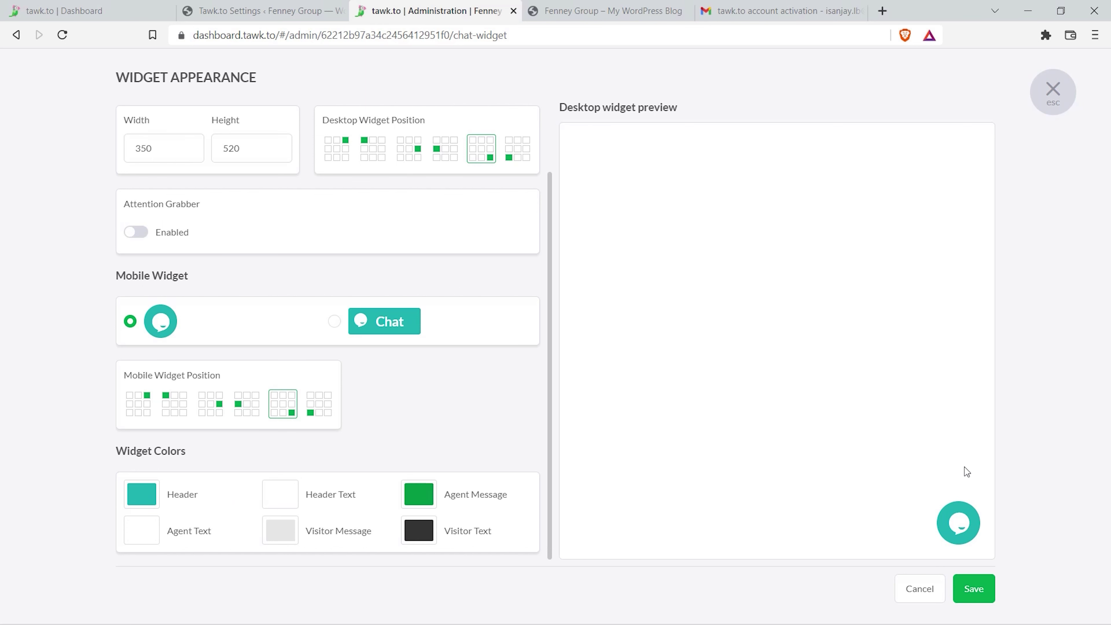
{"action": "left_click", "coordinate": [283, 499]}
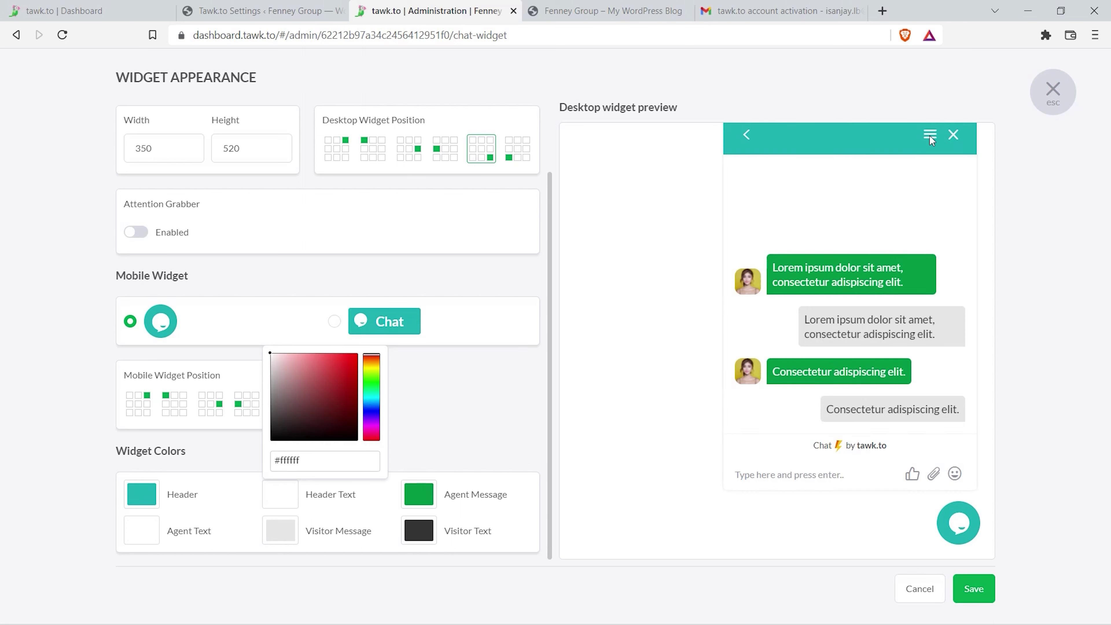
{"action": "left_click", "coordinate": [296, 381]}
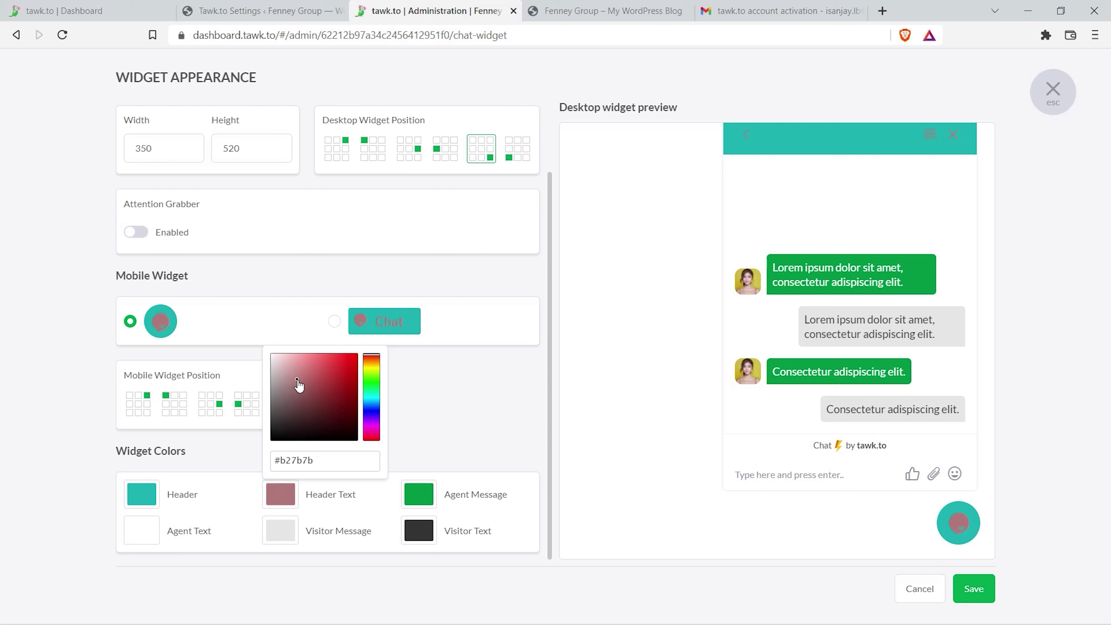
{"action": "mouse_move", "coordinate": [295, 382]}
{"action": "left_mouse_down"}
{"action": "mouse_move", "coordinate": [295, 392]}
{"action": "mouse_move", "coordinate": [268, 353]}
{"action": "left_mouse_up"}
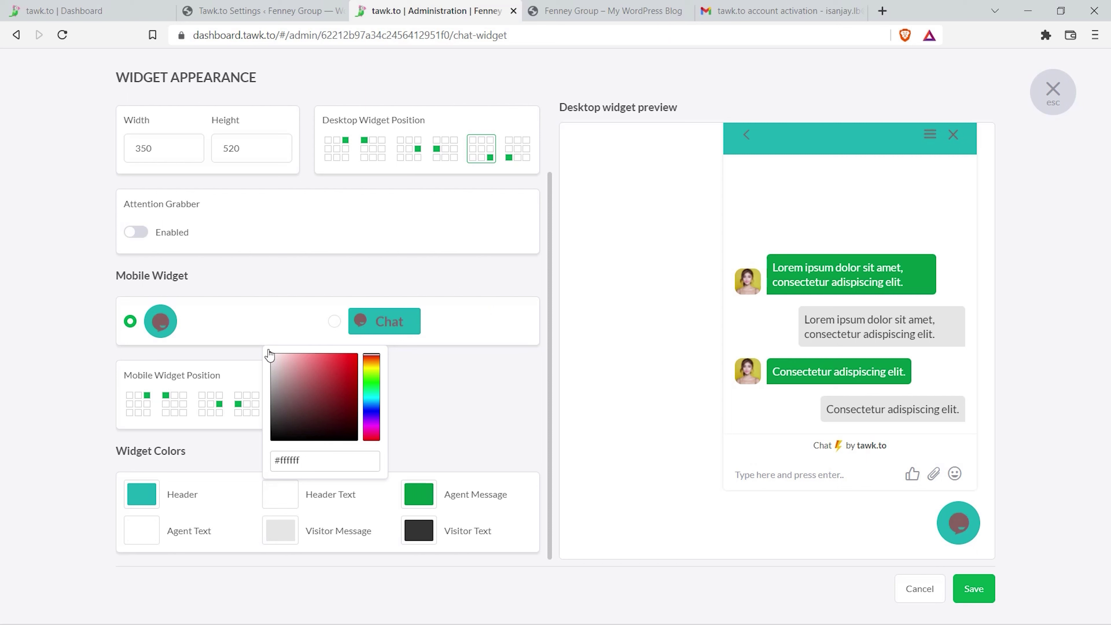
{"action": "left_click", "coordinate": [461, 427]}
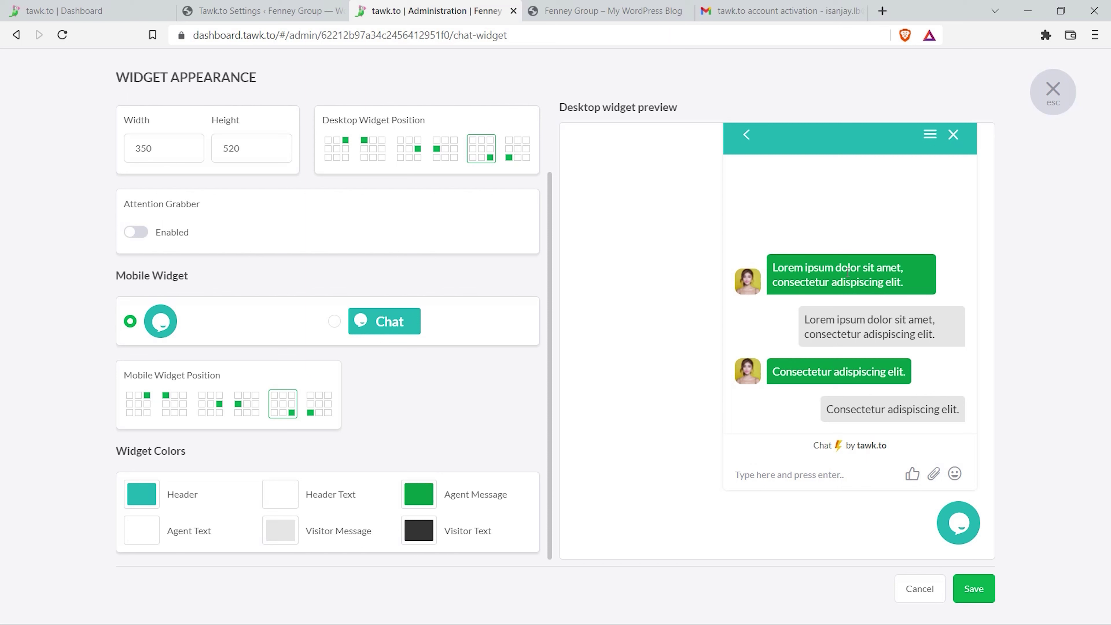
Check the agent text, visitor message and visitor text colors, and save and close the widget appearance settings.
{"action": "left_click", "coordinate": [144, 536]}
{"action": "left_click", "coordinate": [145, 536]}
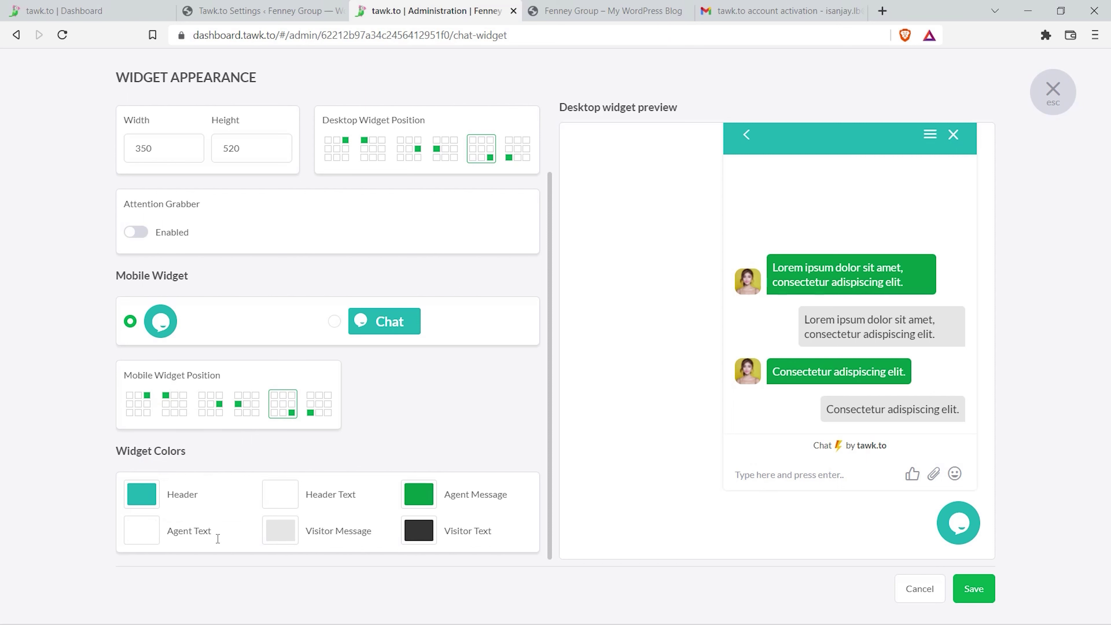
{"action": "left_click", "coordinate": [274, 542]}
{"action": "left_click", "coordinate": [278, 535]}
{"action": "left_click", "coordinate": [424, 534]}
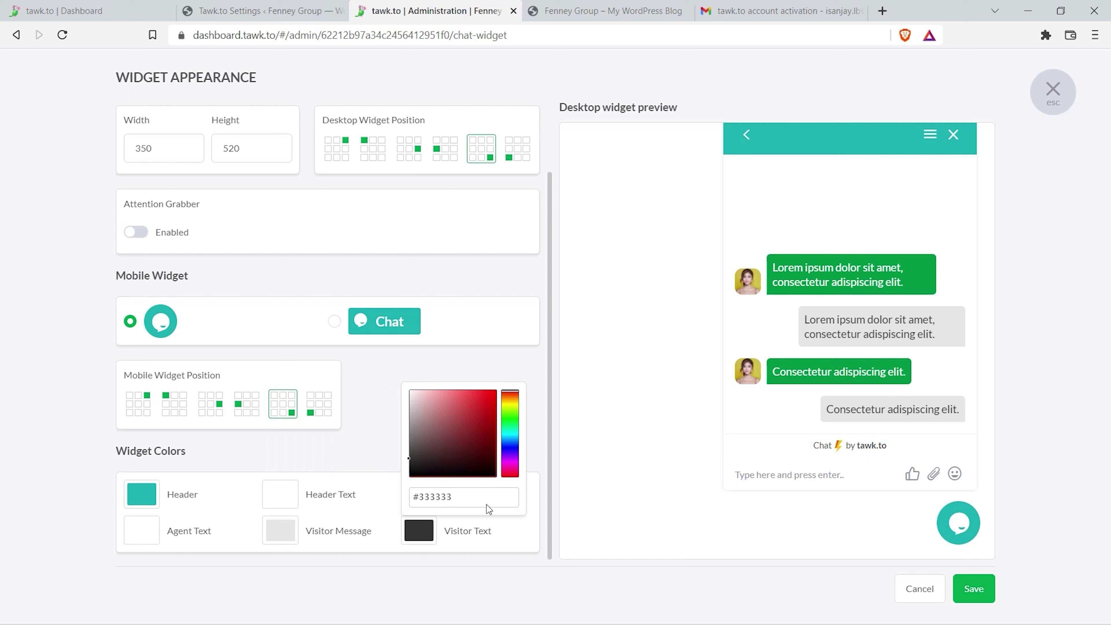
{"action": "left_click", "coordinate": [870, 322]}
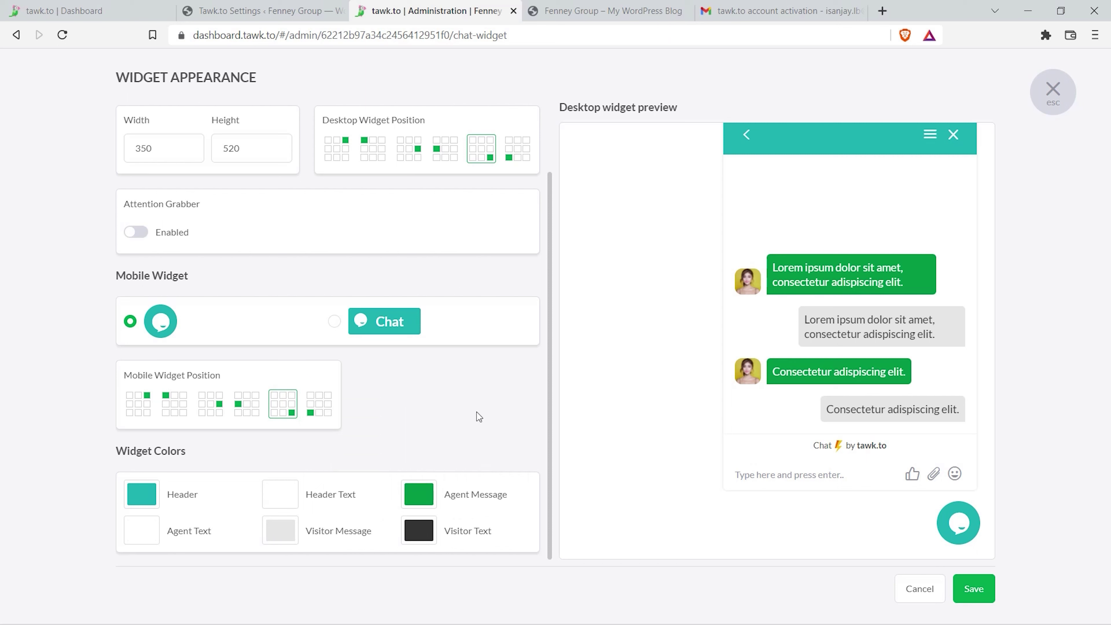
{"action": "left_click", "coordinate": [977, 591]}
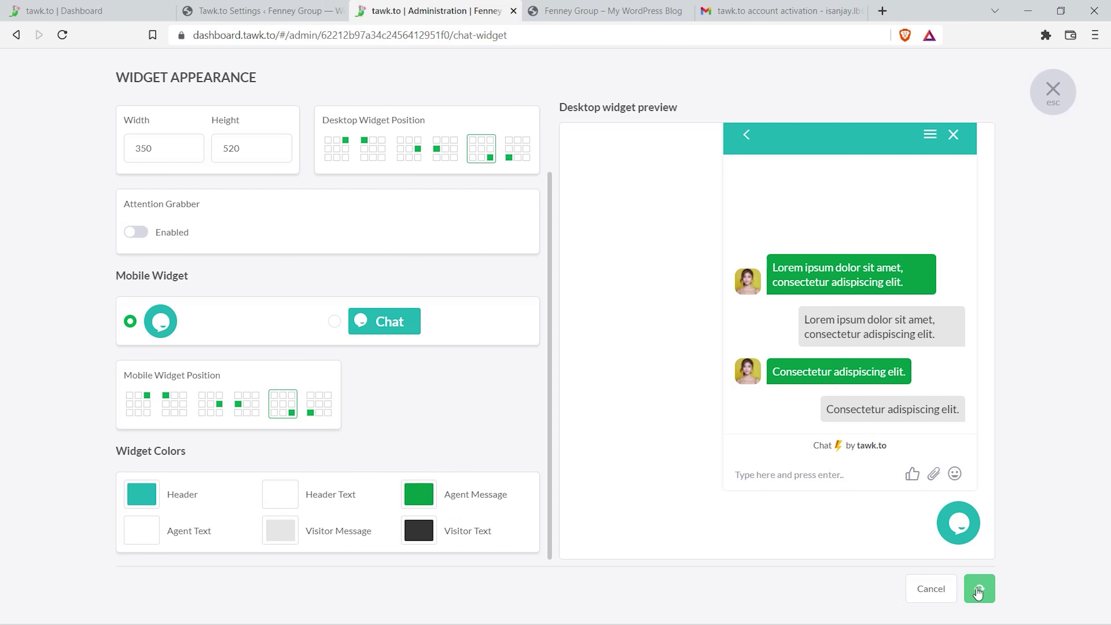
{"action": "left_click", "coordinate": [1053, 90]}
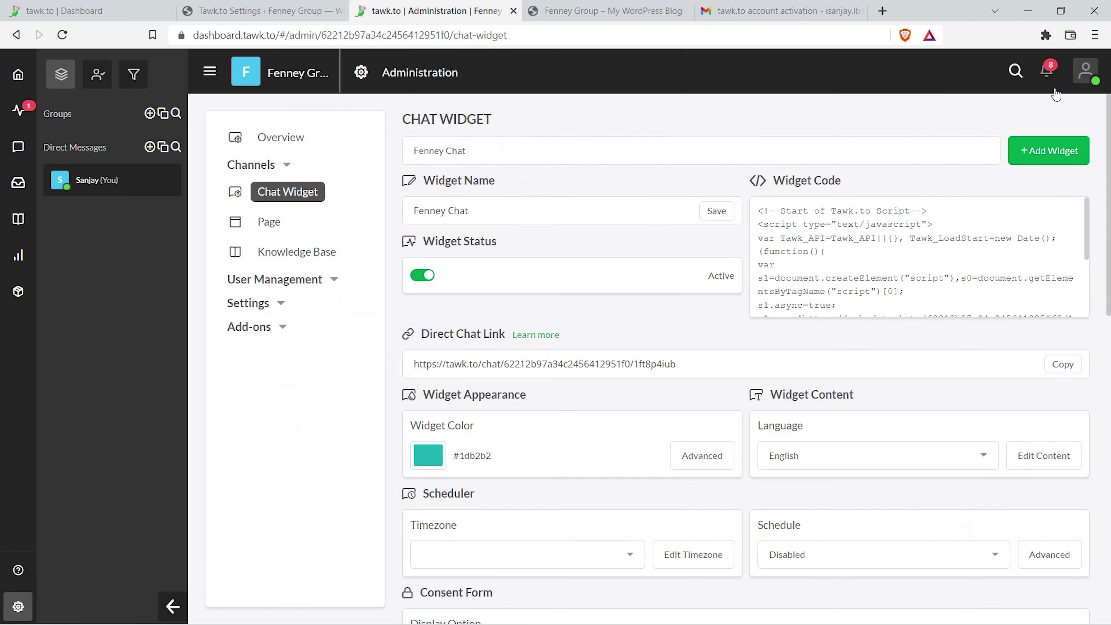
{"action": "scroll", "coordinate": [620, 279], "scroll_direction": "down", "scroll_amount": 6}
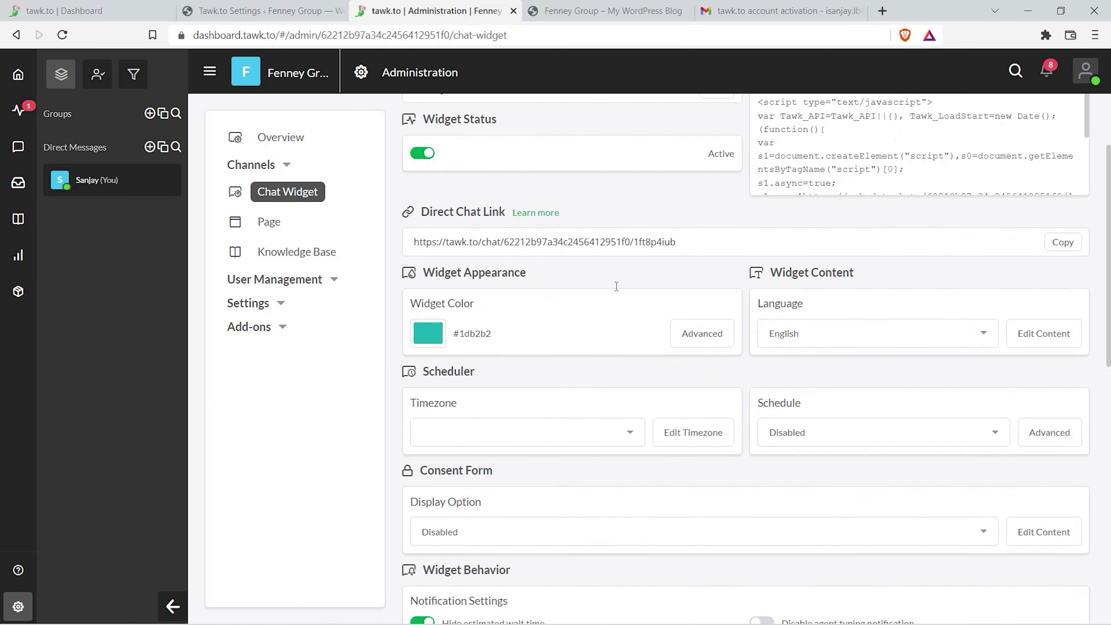
{"action": "scroll", "coordinate": [612, 307], "scroll_direction": "down", "scroll_amount": 9}
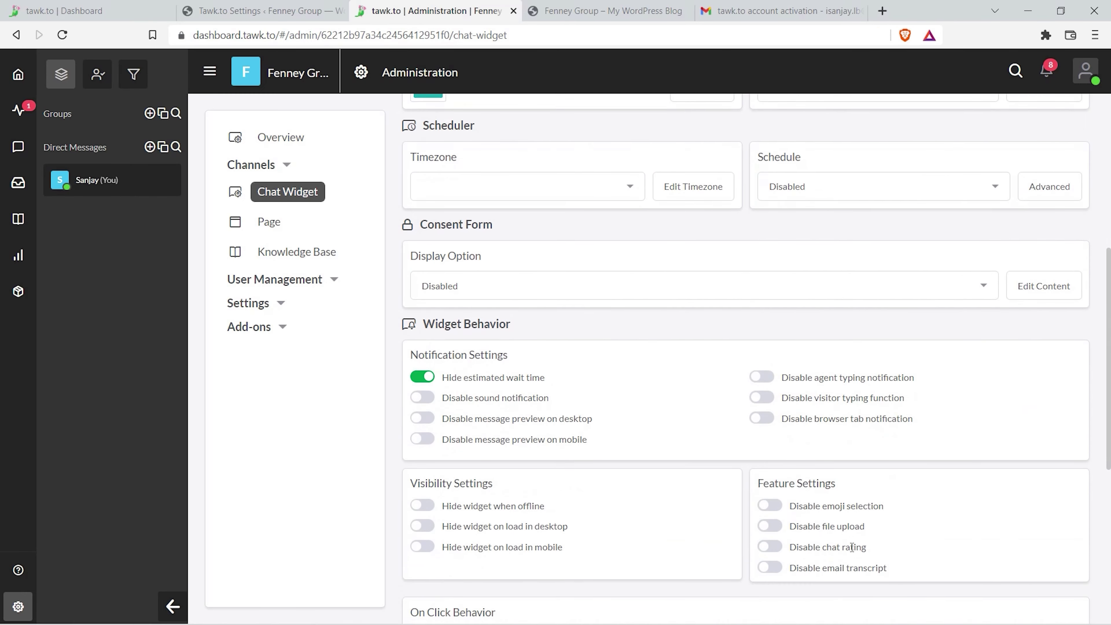
{"action": "scroll", "coordinate": [616, 480], "scroll_direction": "up", "scroll_amount": 15}
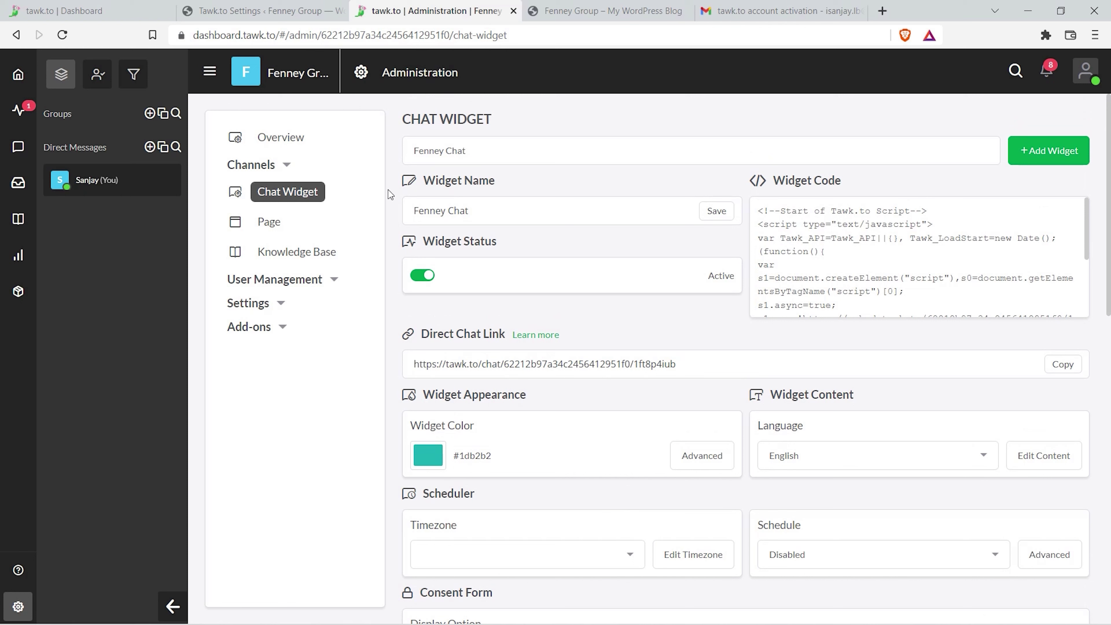
Reload the Fenney Group homepage and send "hi" as a visitor in a new chat widget conversation.
{"action": "left_click", "coordinate": [594, 6]}
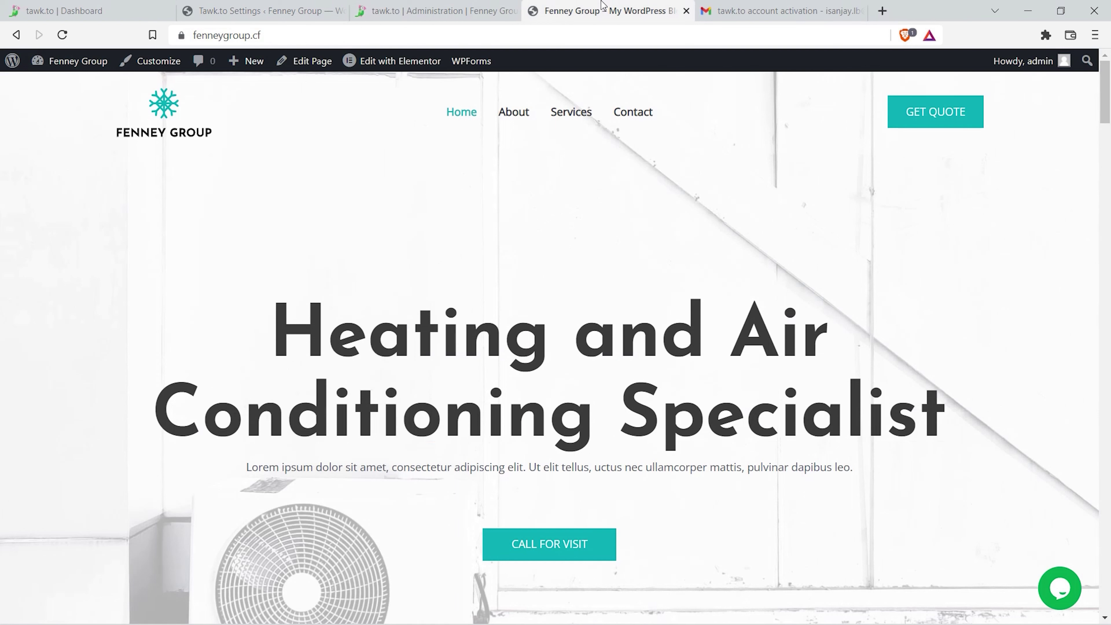
{"action": "left_click", "coordinate": [64, 36]}
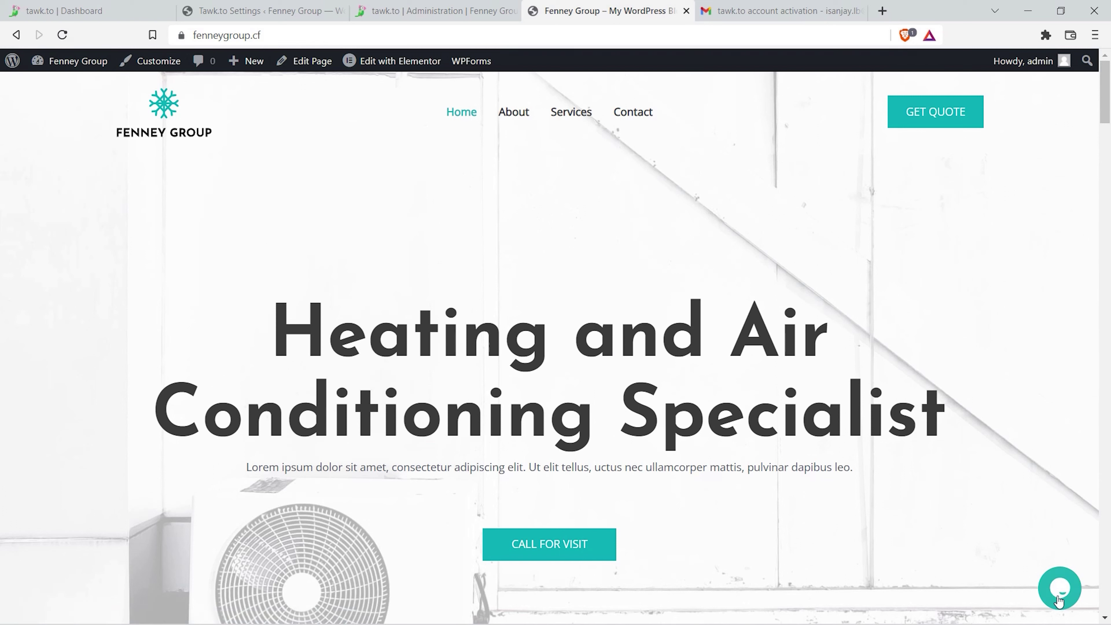
{"action": "left_click", "coordinate": [1060, 601]}
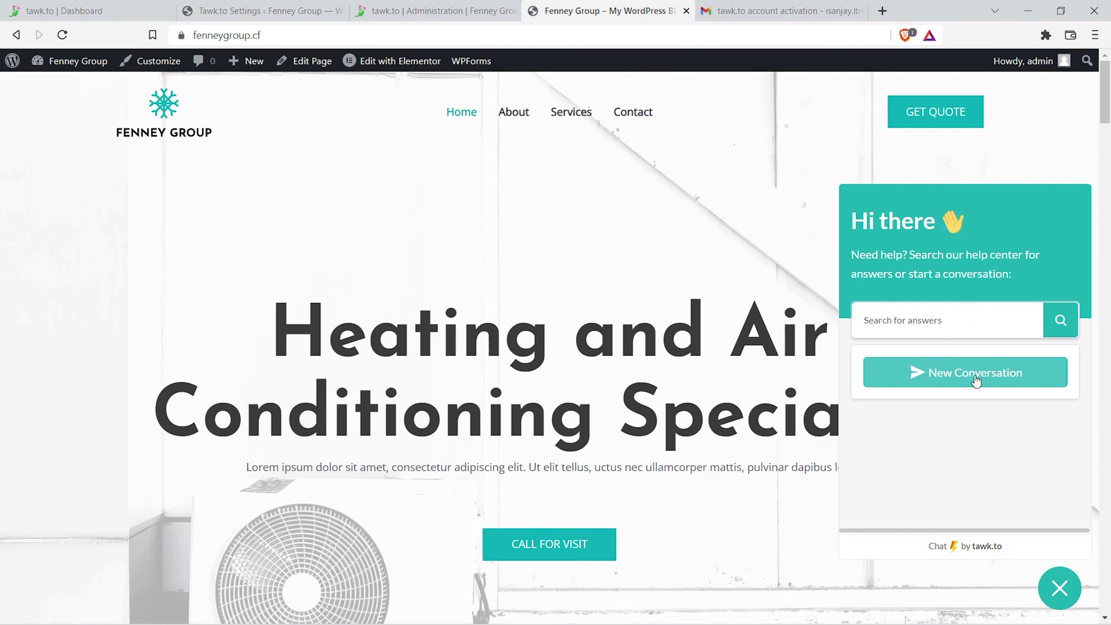
{"action": "left_click", "coordinate": [935, 383]}
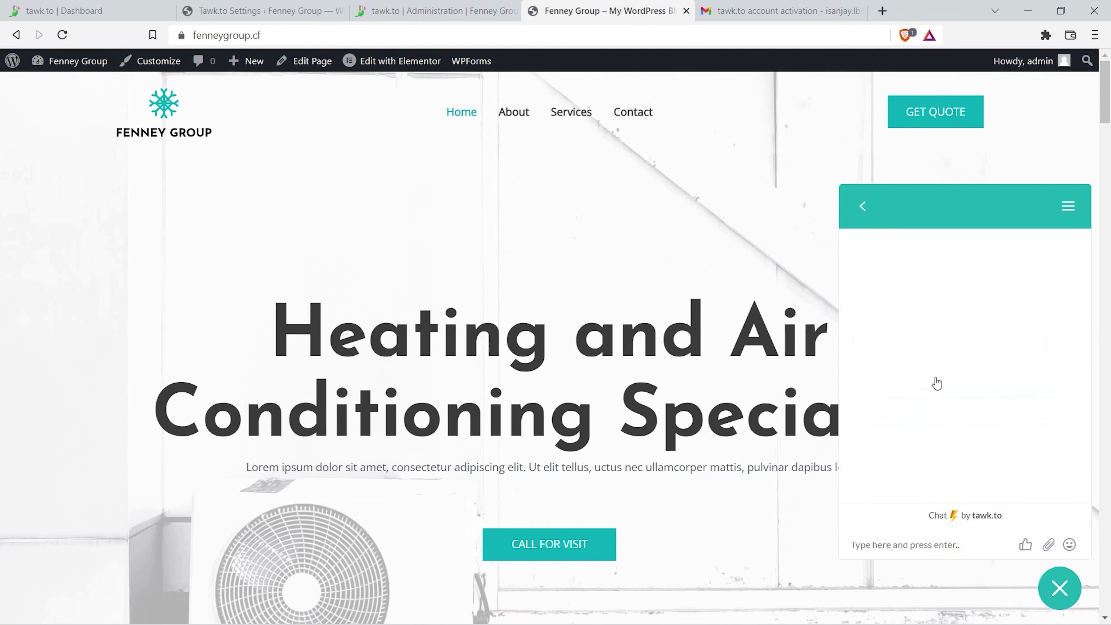
{"action": "left_click", "coordinate": [883, 544]}
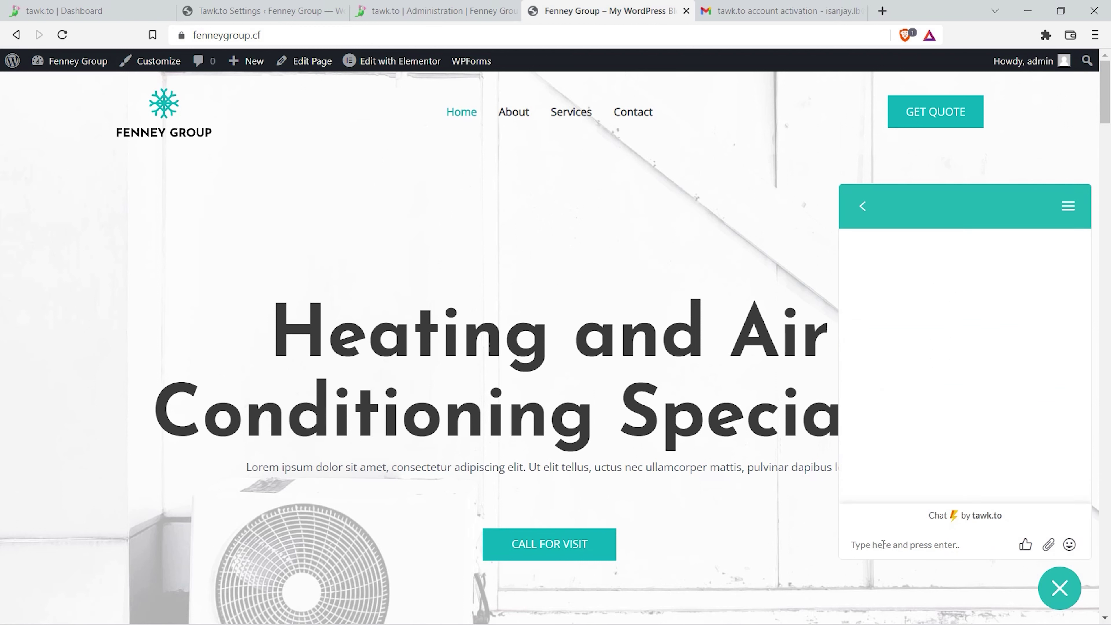
{"action": "type", "text": "hi"}
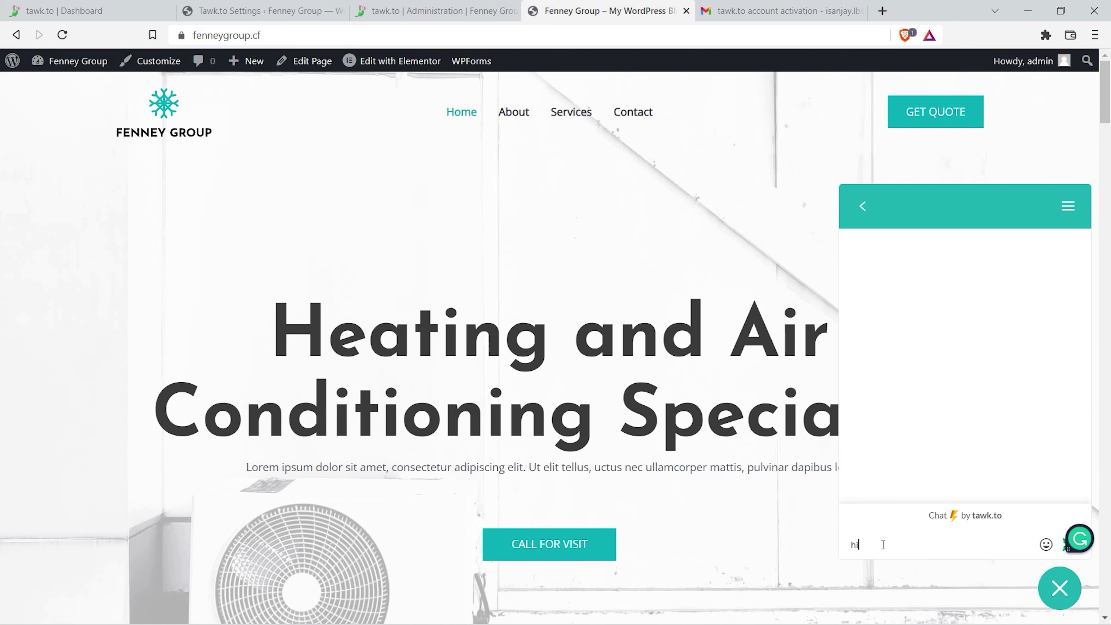
{"action": "key", "text": "Return"}
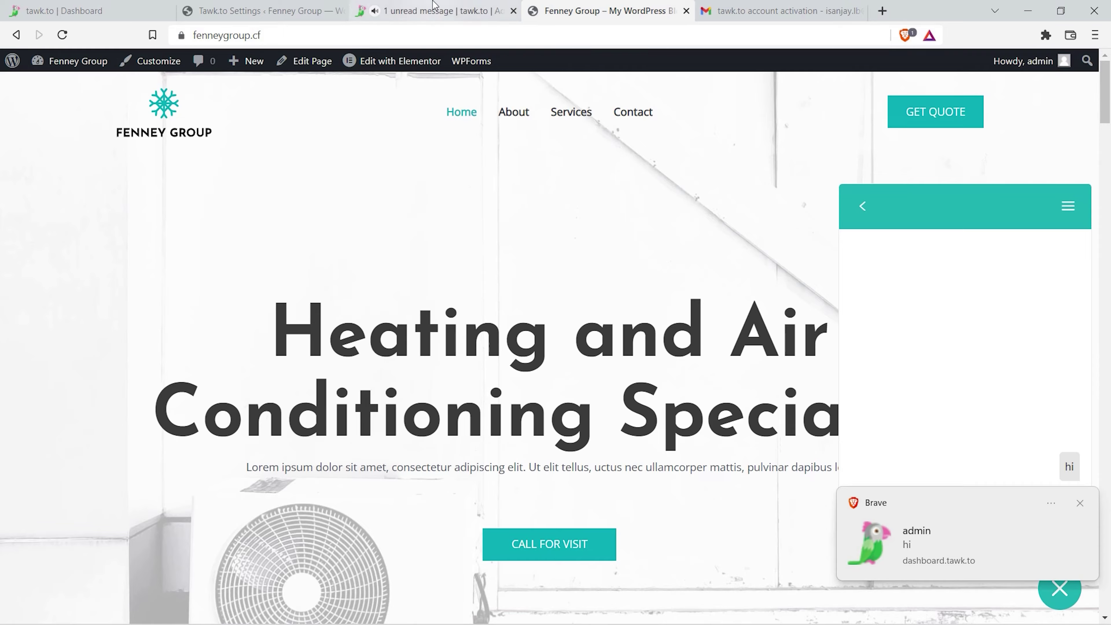
Open the incoming visitor chat in the tawk.to dashboard, join it as the agent, and check the widget on the website.
{"action": "left_click", "coordinate": [434, 9]}
{"action": "mouse_move", "coordinate": [88, 117]}
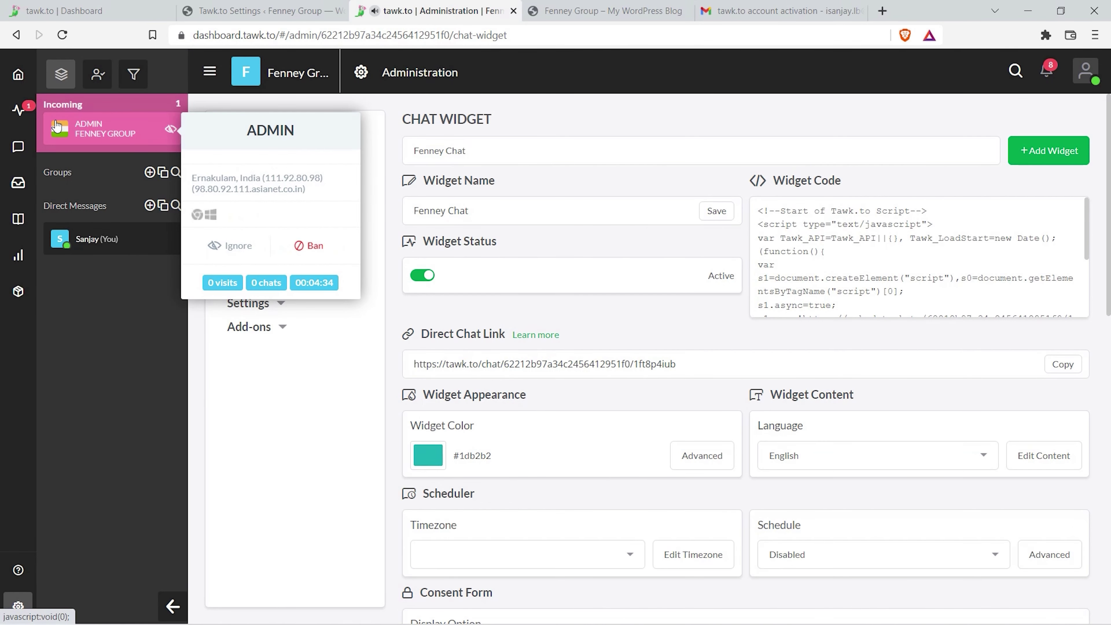
{"action": "left_click", "coordinate": [87, 133]}
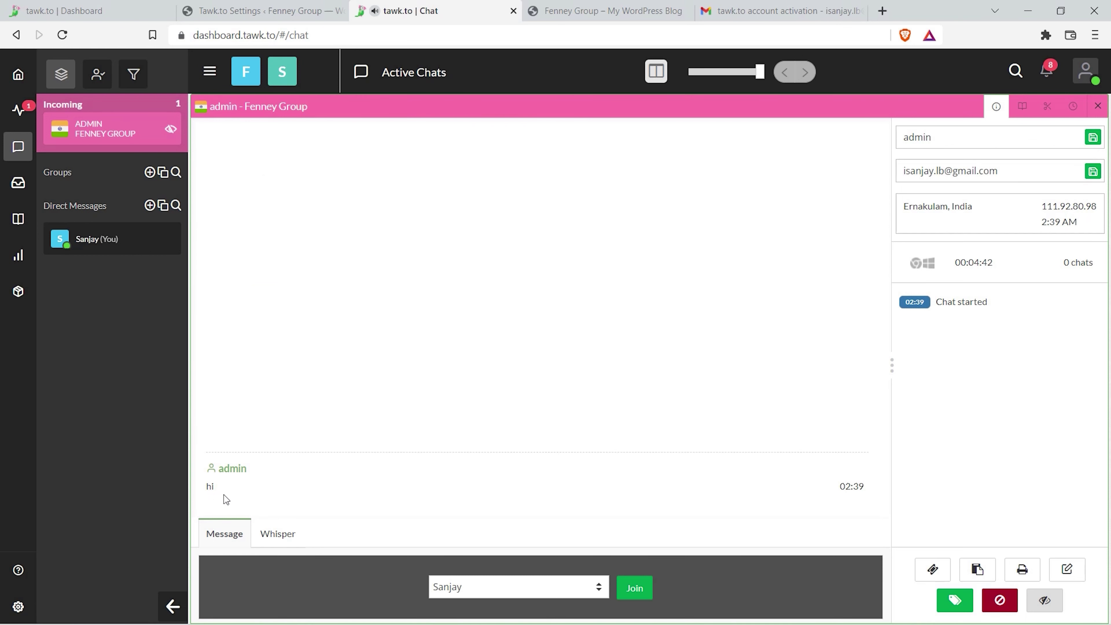
{"action": "left_click", "coordinate": [636, 589]}
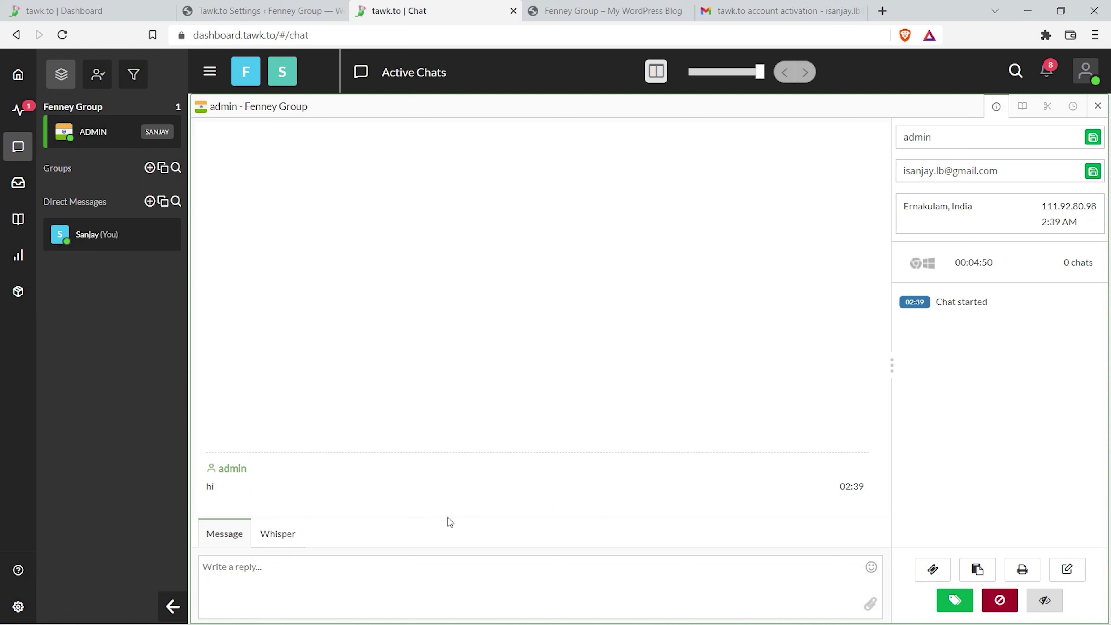
{"action": "left_click", "coordinate": [586, 12]}
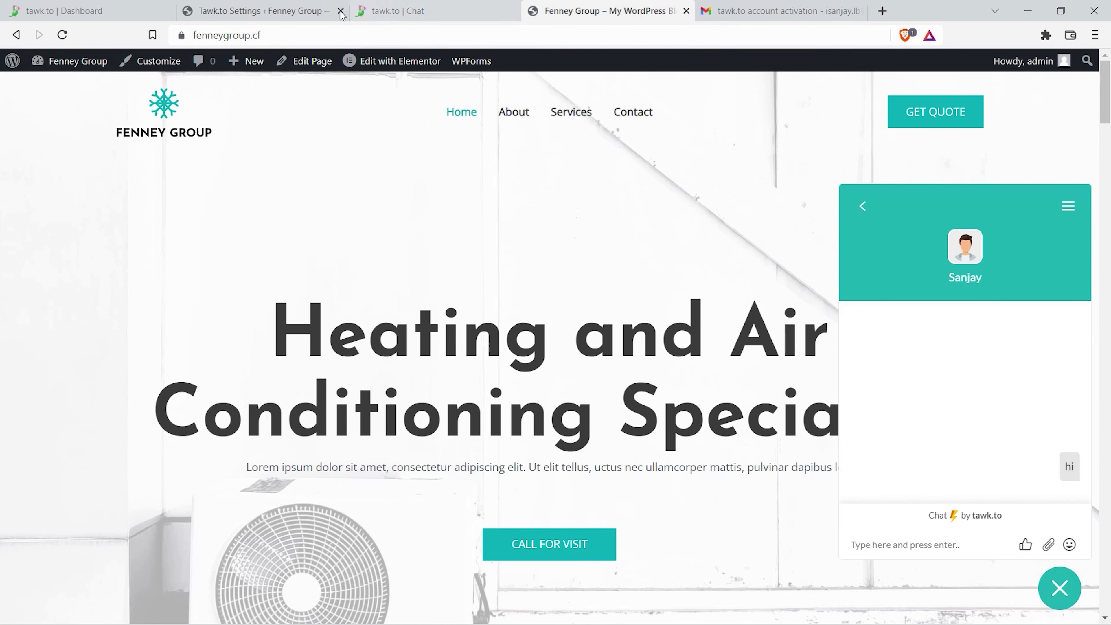
Reply "hi" to the visitor from the dashboard chat and check the reply in the website's widget.
{"action": "left_click", "coordinate": [380, 11]}
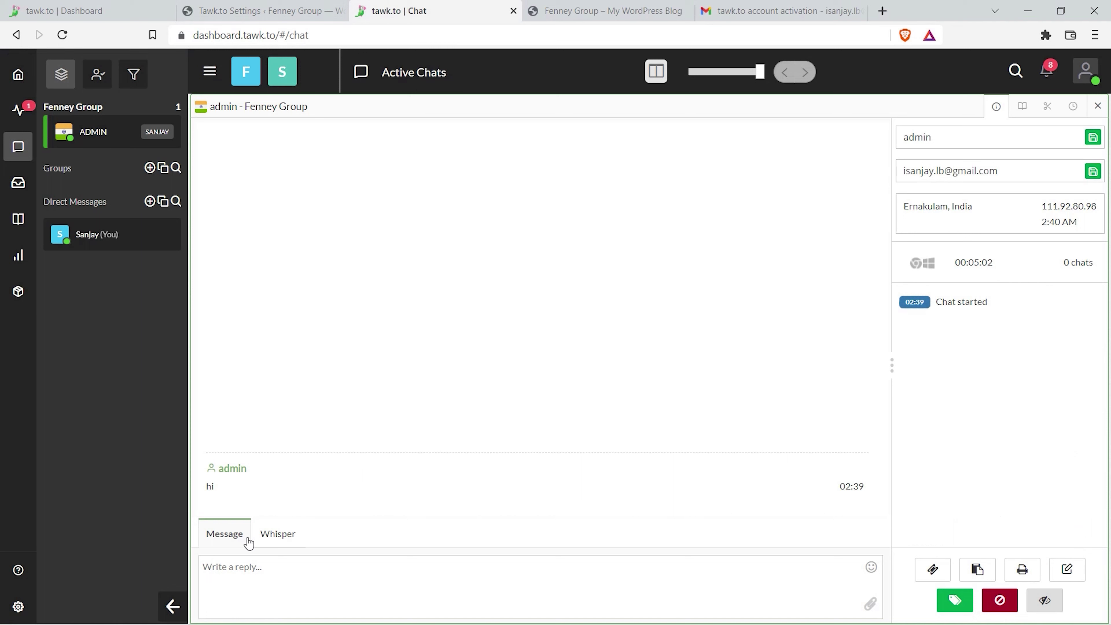
{"action": "left_click", "coordinate": [228, 567]}
{"action": "type", "text": "hi"}
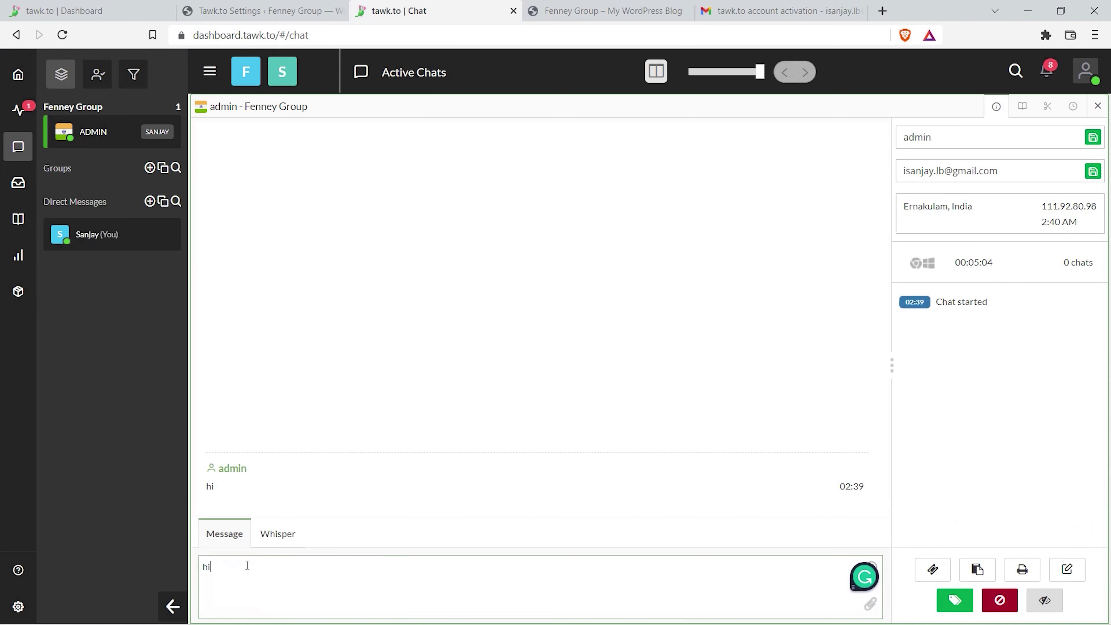
{"action": "key", "text": "Return"}
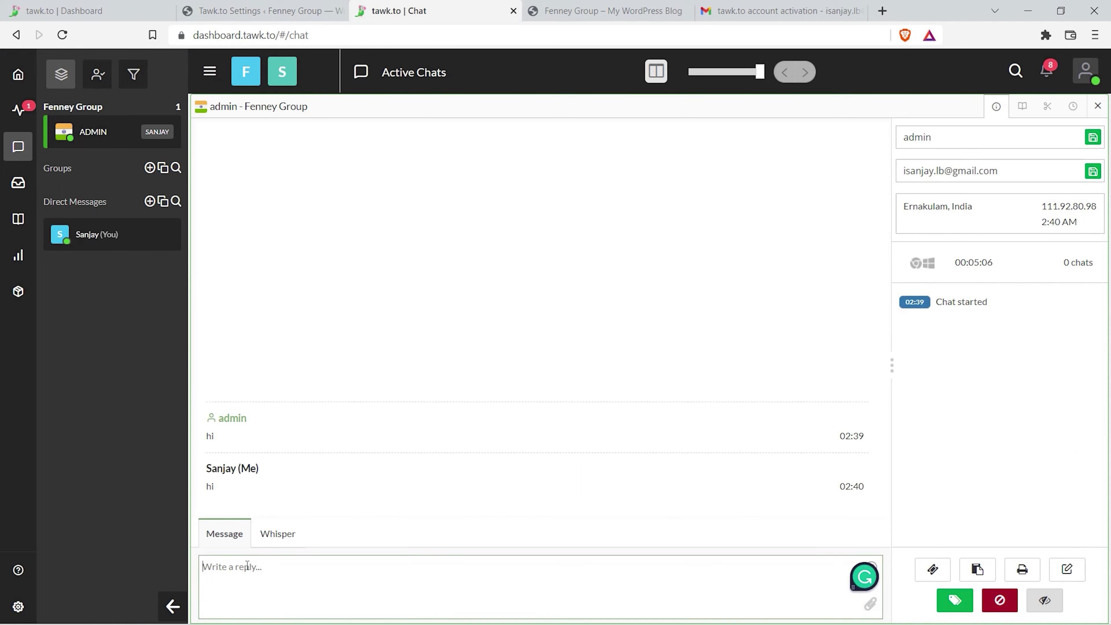
{"action": "left_click", "coordinate": [545, 6]}
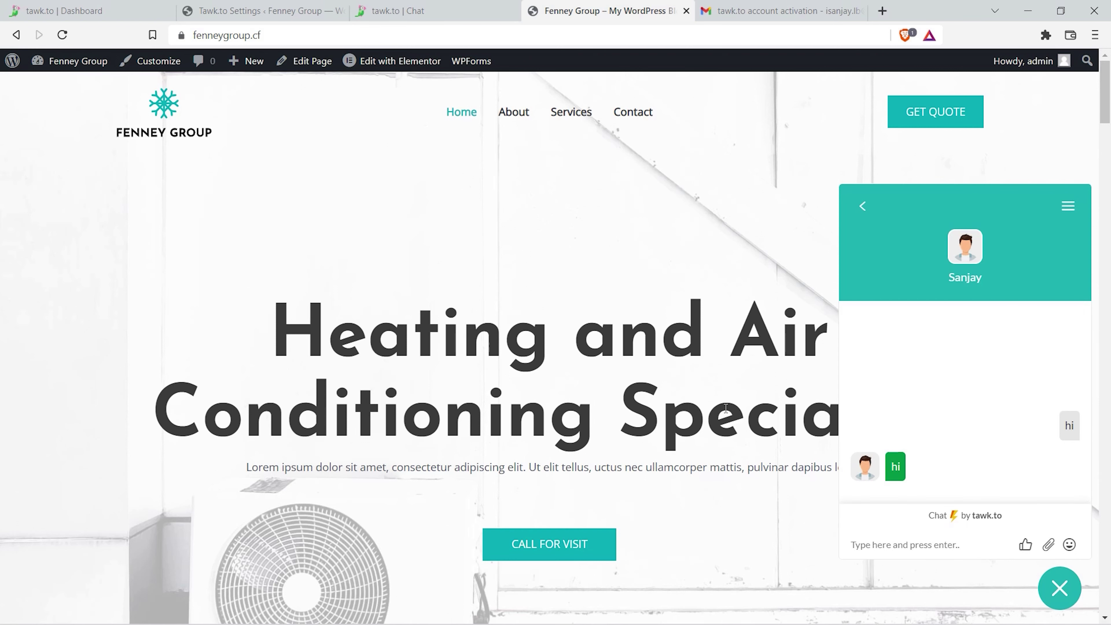
Look through the tawk.to dashboard's Monitoring, Active Chats and Messaging pages, and return to the Fenney Group website.
{"action": "left_click", "coordinate": [482, 9]}
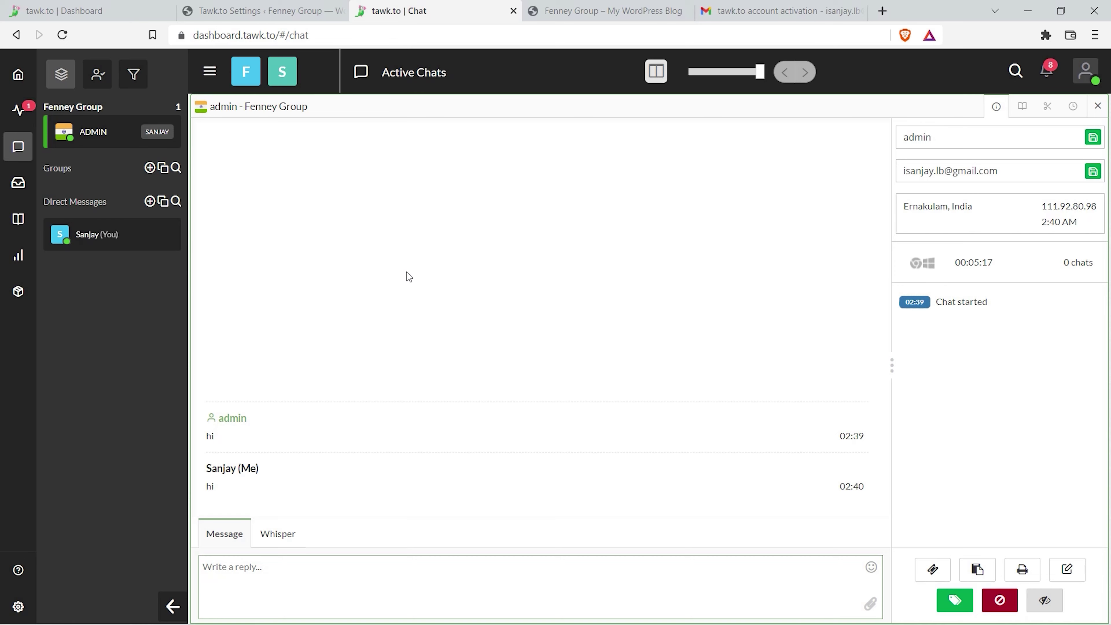
{"action": "left_click", "coordinate": [18, 108]}
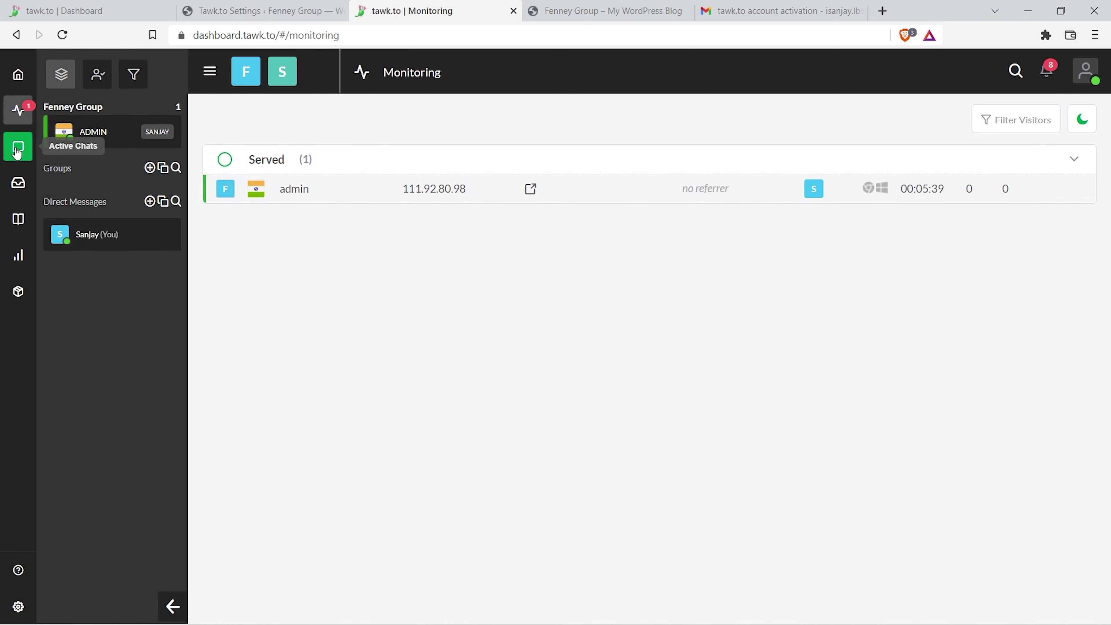
{"action": "left_click", "coordinate": [7, 157]}
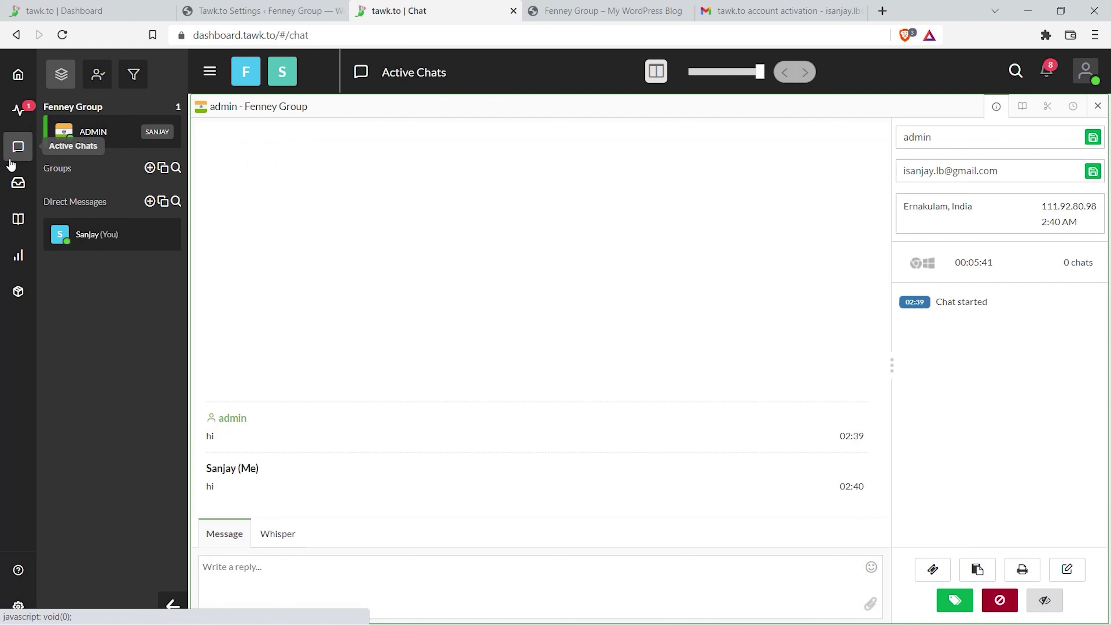
{"action": "left_click", "coordinate": [10, 190]}
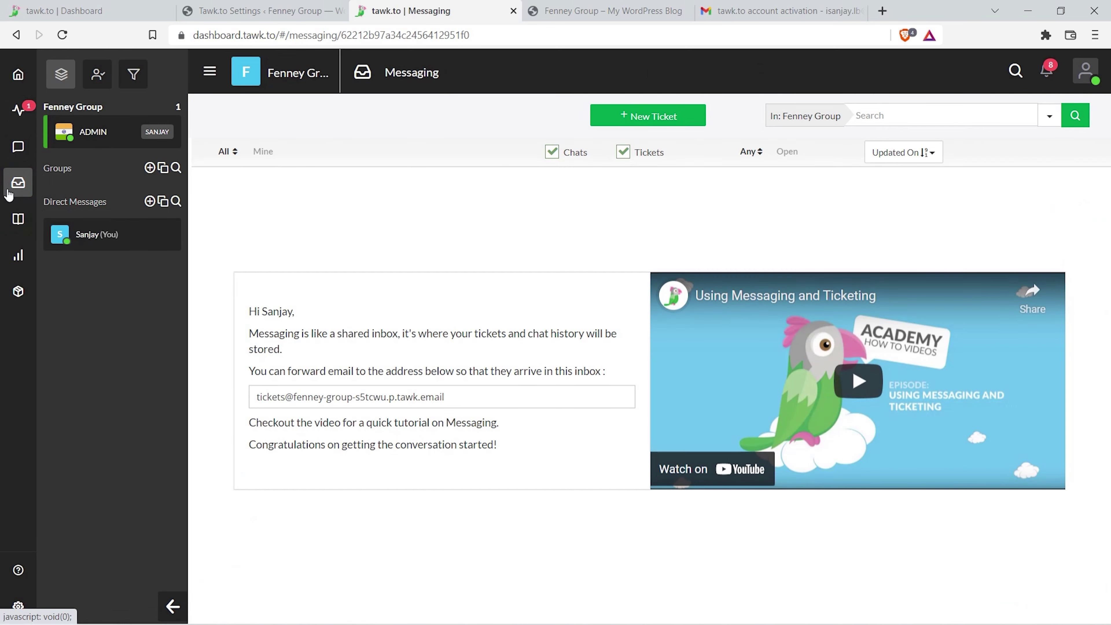
{"action": "left_click", "coordinate": [16, 147]}
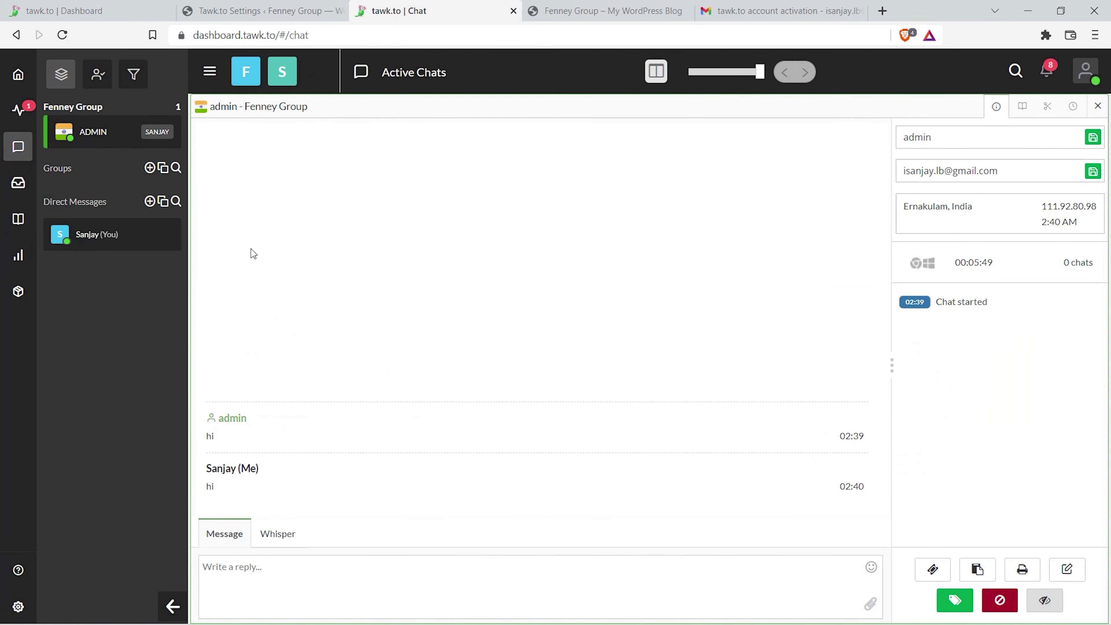
{"action": "left_click", "coordinate": [22, 187]}
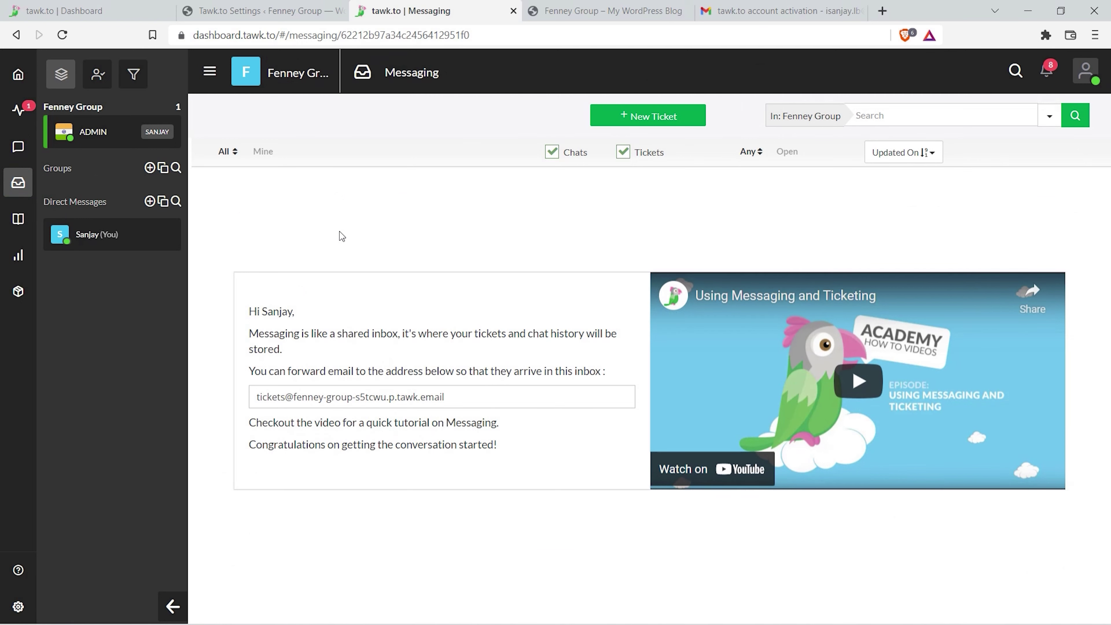
{"action": "key", "text": "ctrl+Tab"}
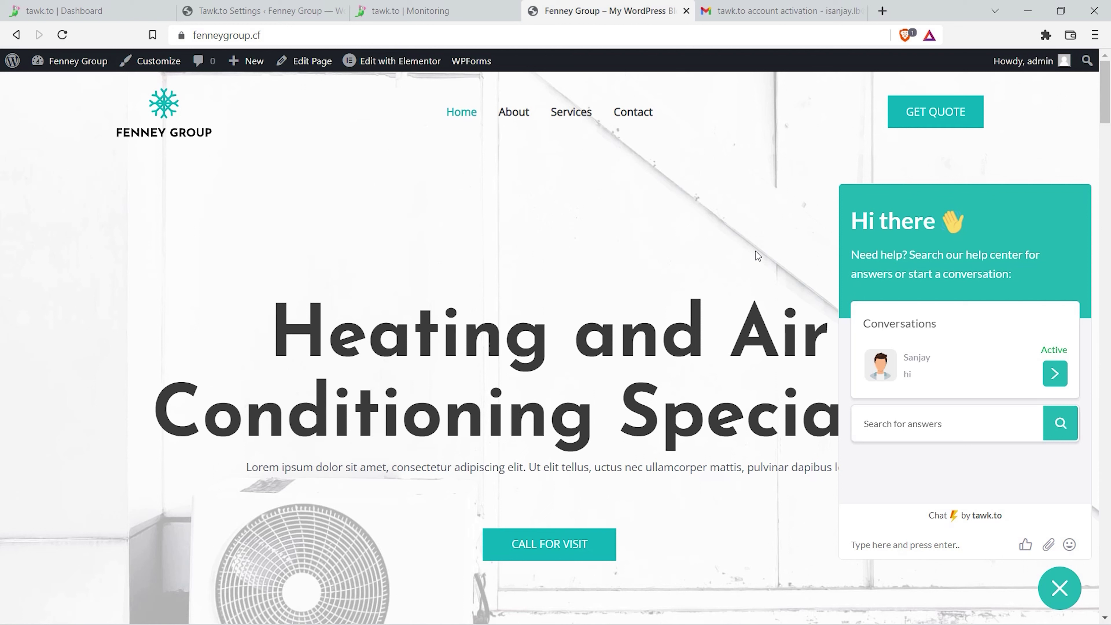